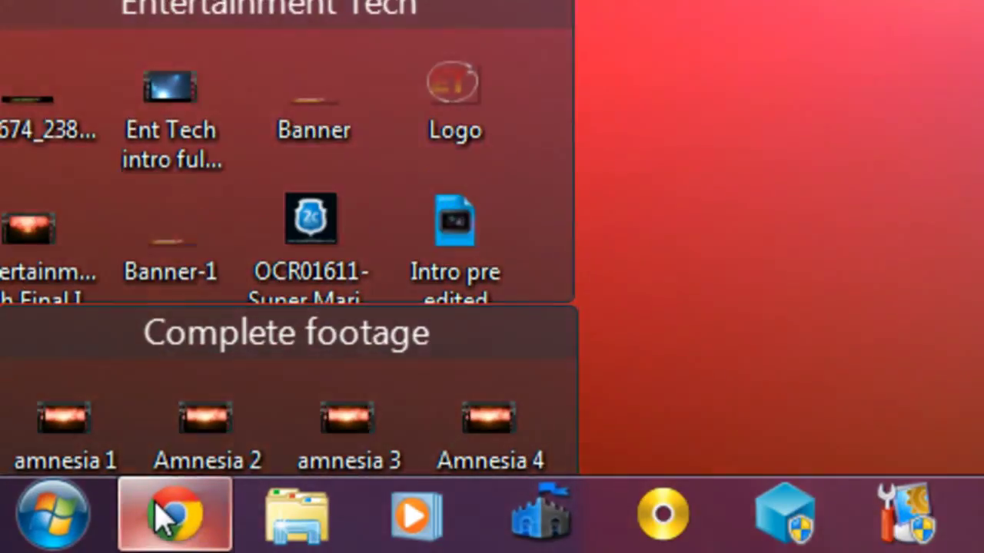
Step: Search Google for 'directx update'
click(165, 516)
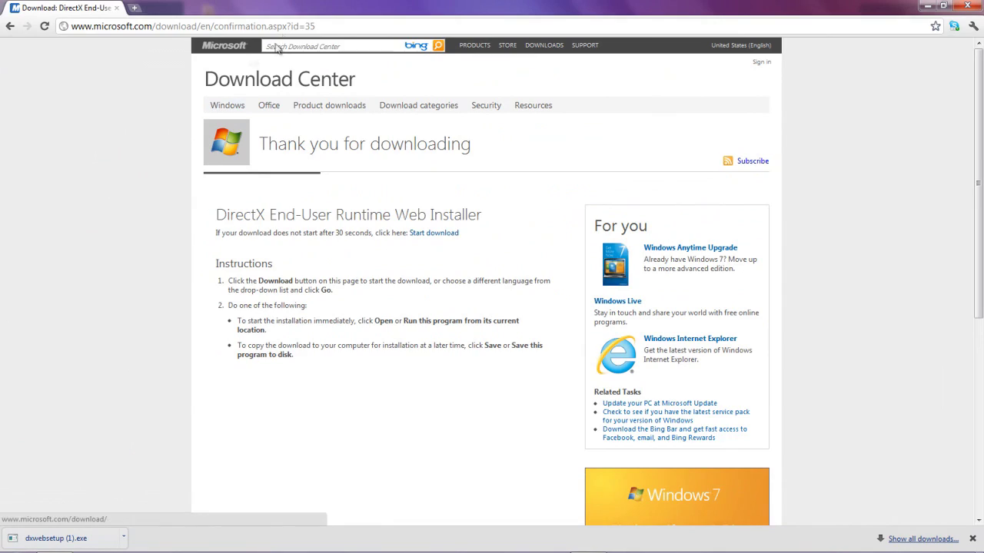
click(292, 26)
text(go)
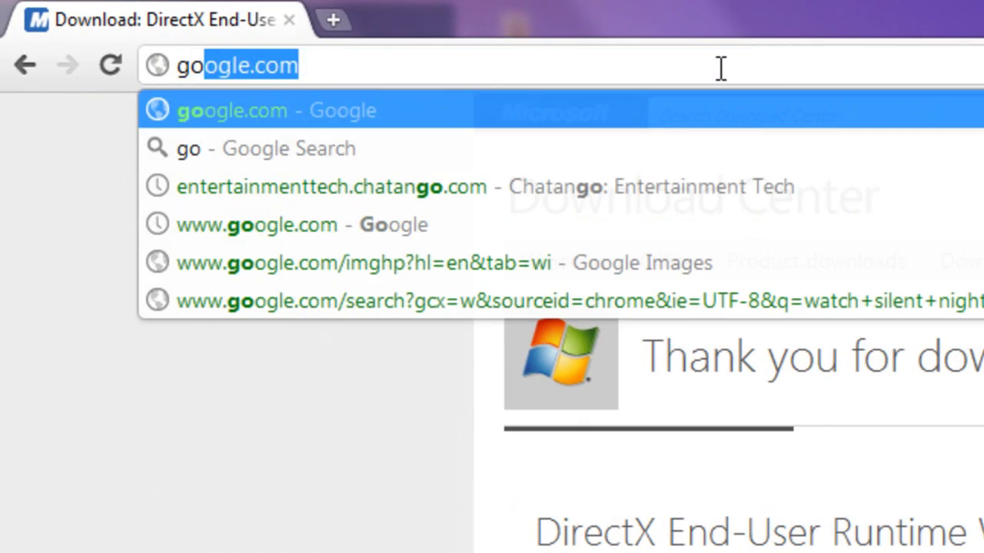
key(Return)
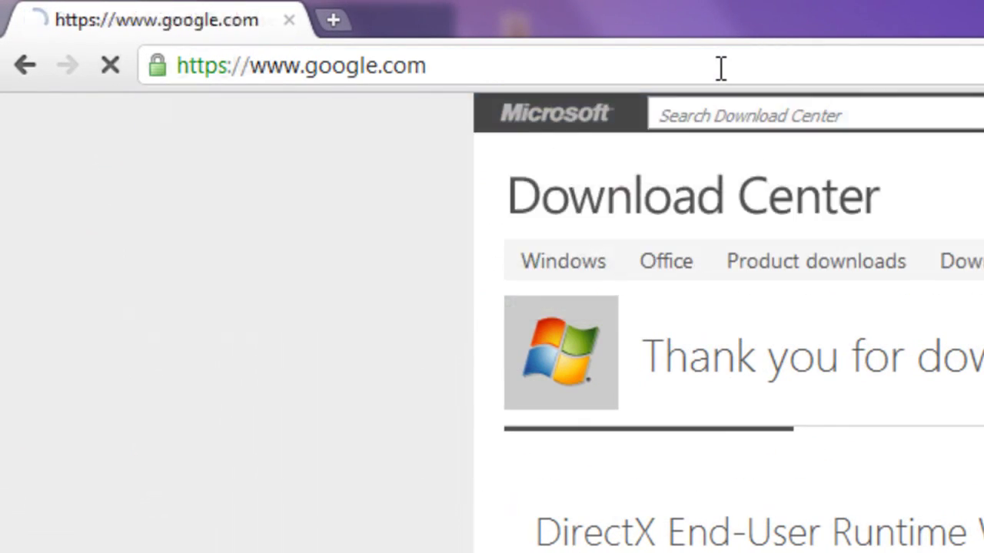
text(direct)
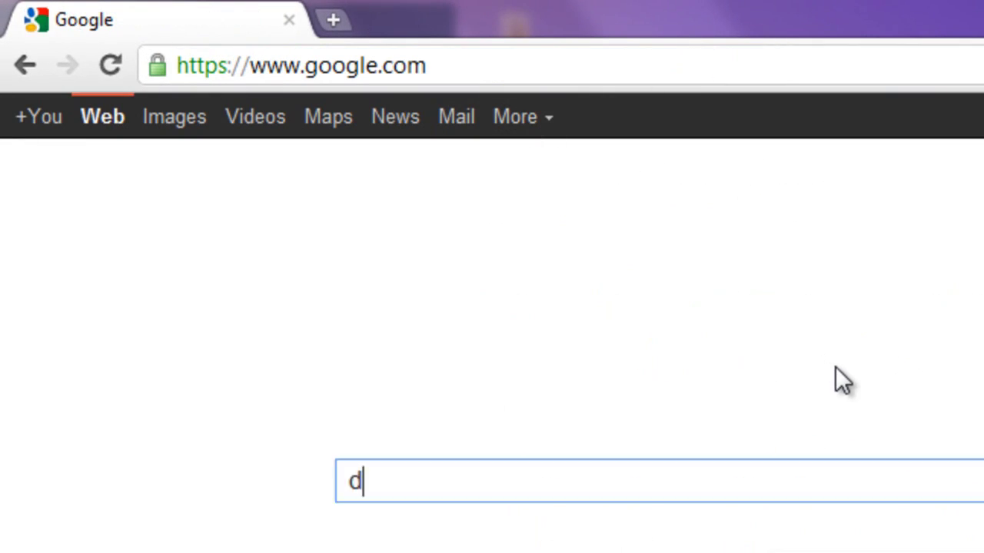
text(x update)
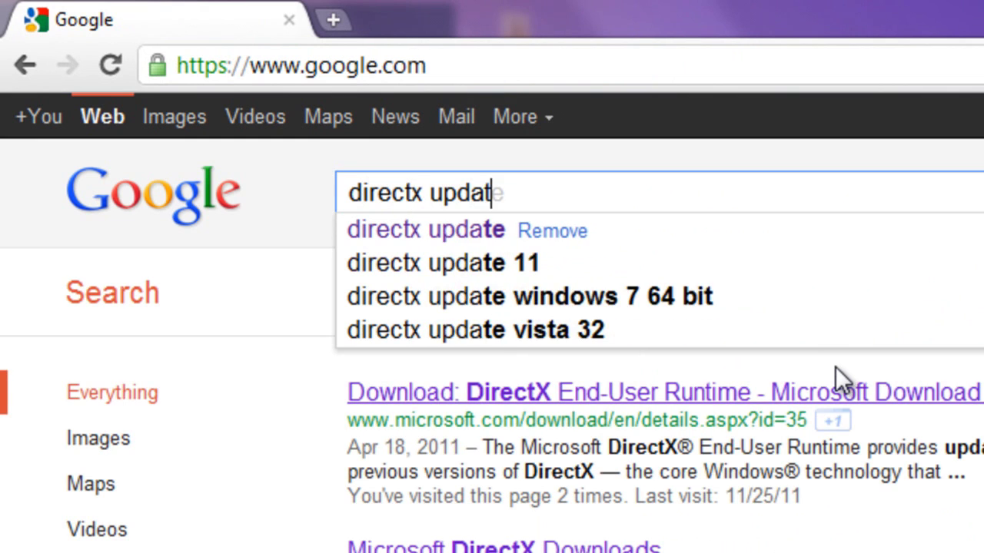
key(Return)
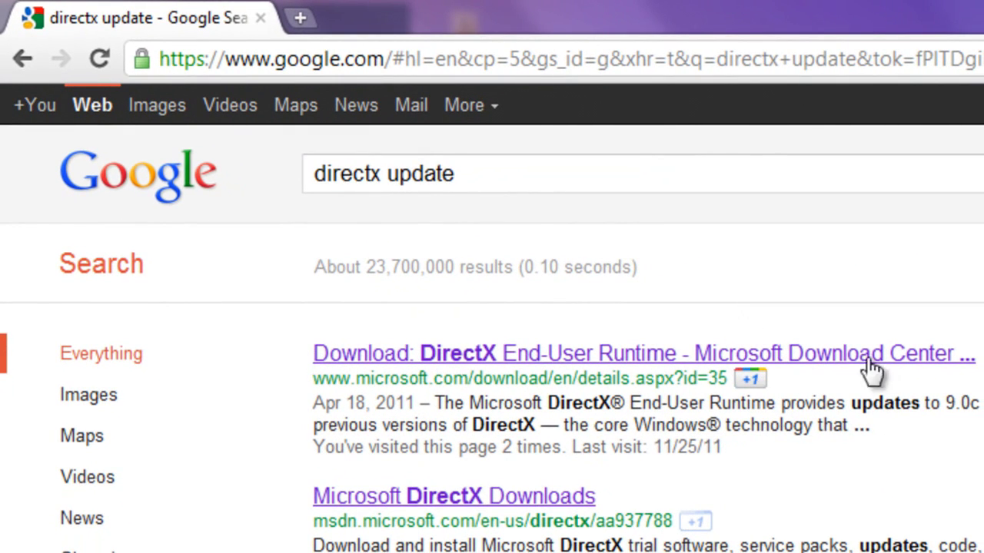
Step: Download the English DirectX End-User Runtime installer dxwebsetup.exe and keep it despite the warning
click(771, 365)
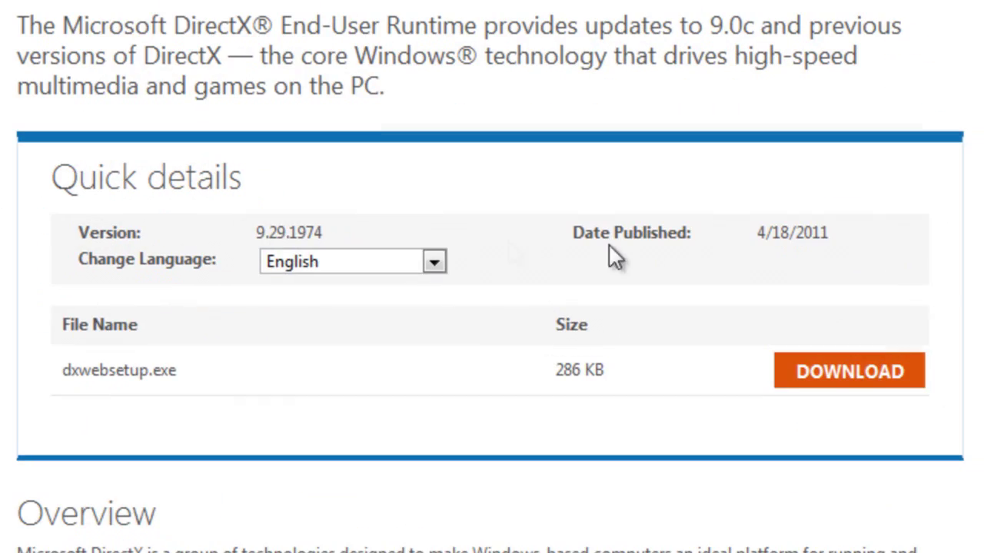
click(433, 261)
click(351, 367)
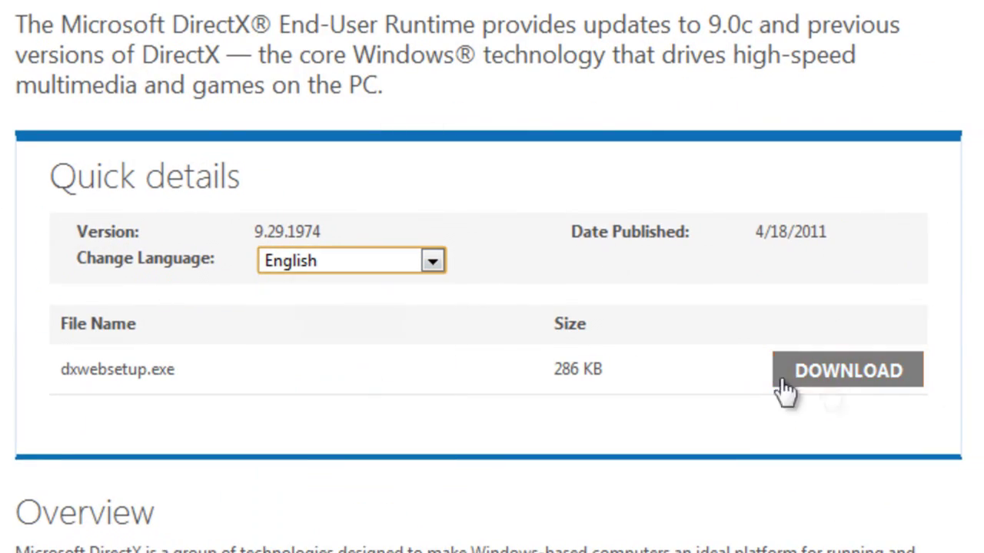
click(781, 380)
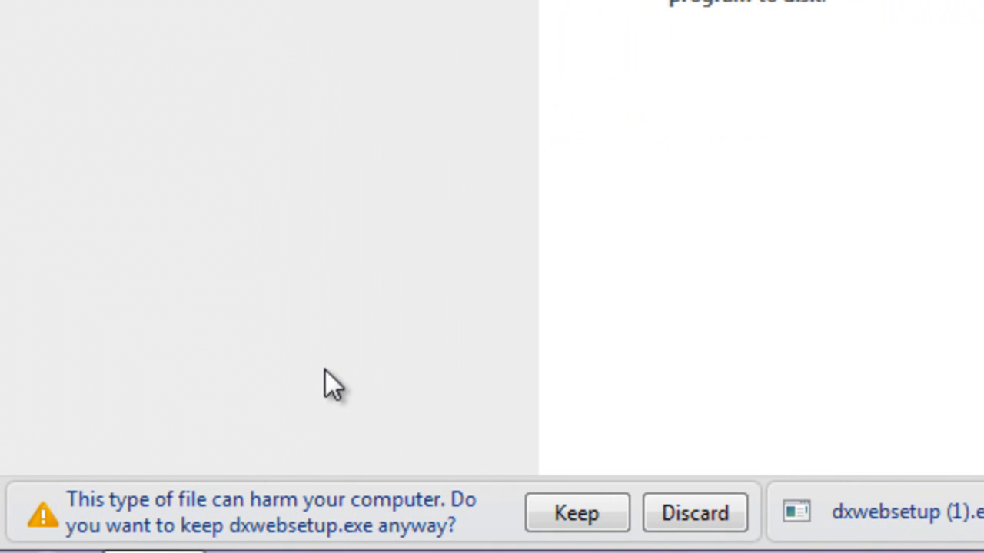
click(542, 514)
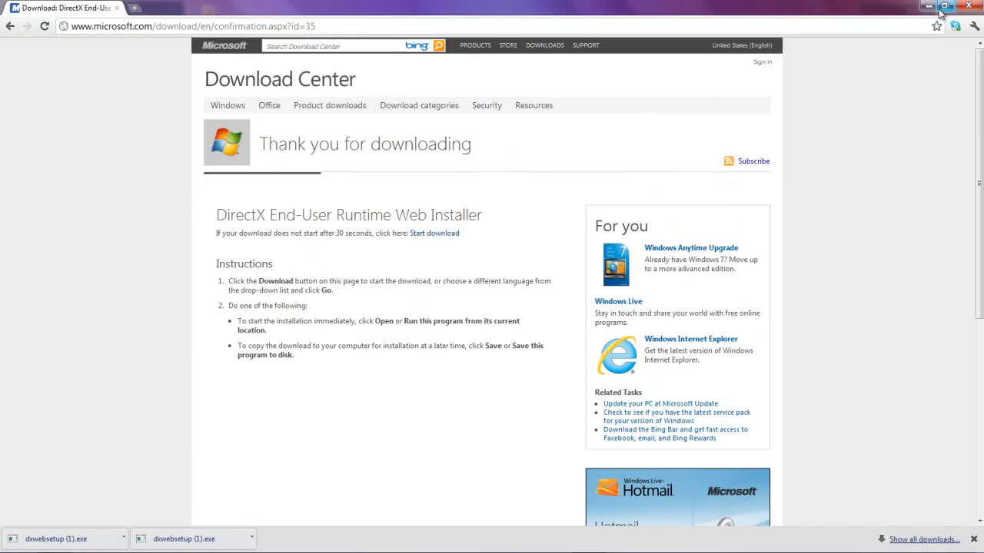
Step: Minimize Chrome and browse Explorer to C:\Users\<your user>\Downloads
click(930, 6)
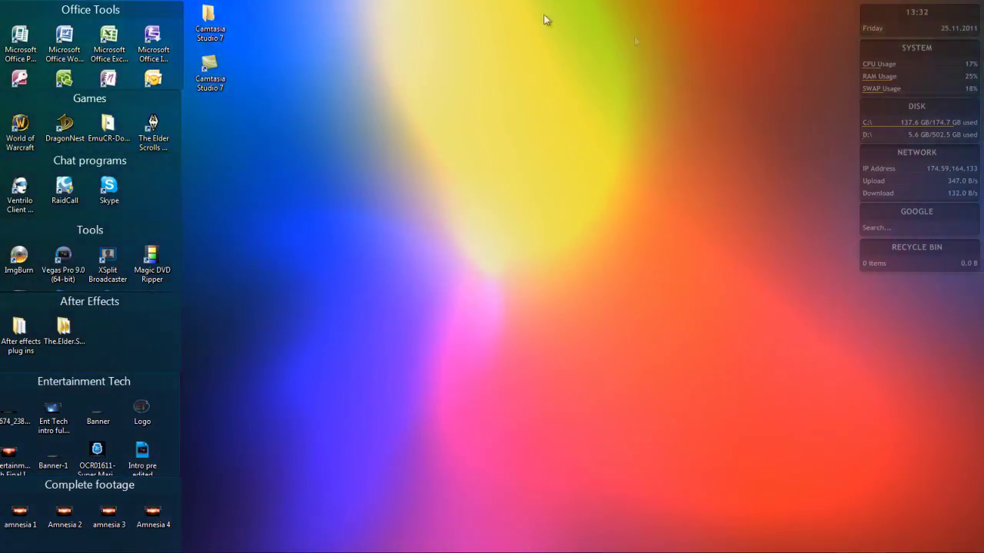
click(15, 550)
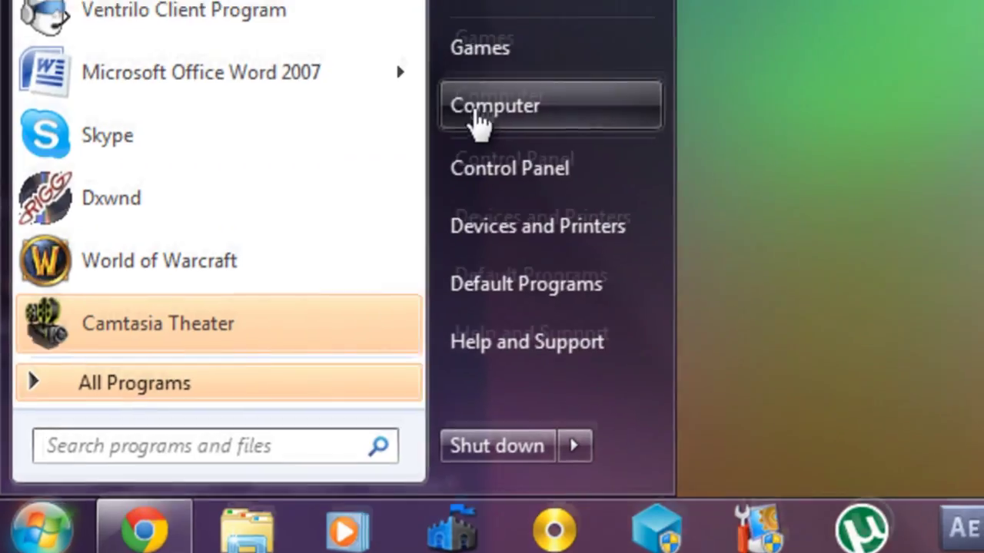
click(475, 112)
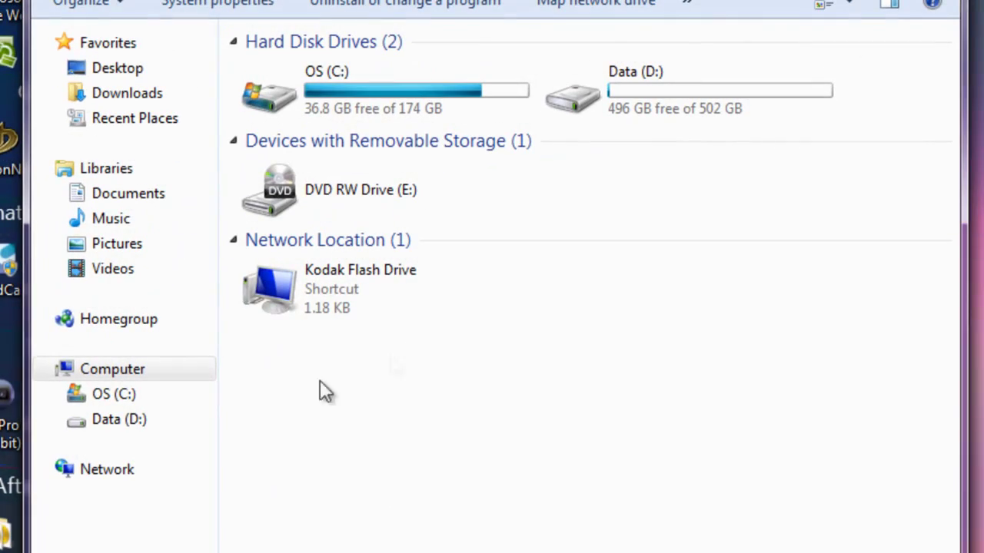
click(127, 395)
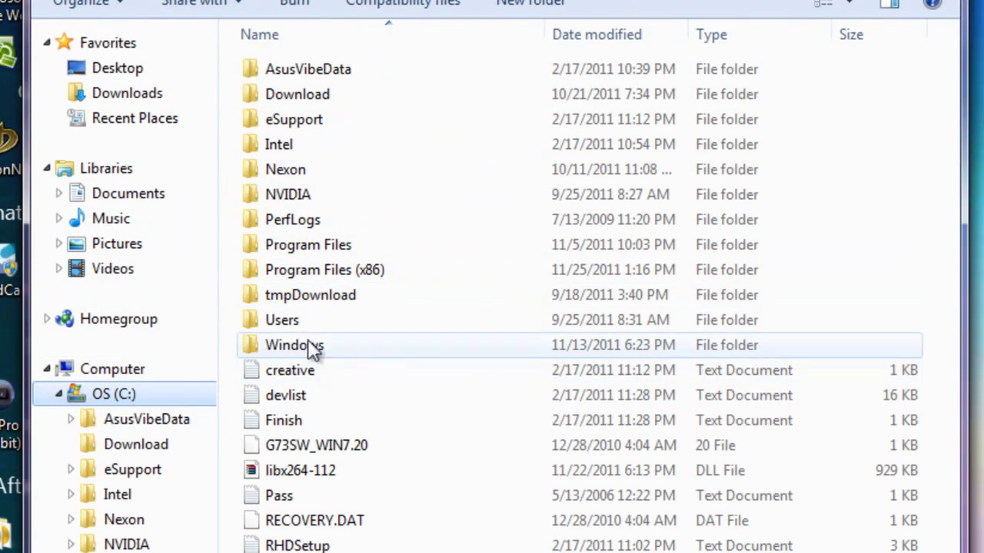
double_click(277, 317)
click(298, 100)
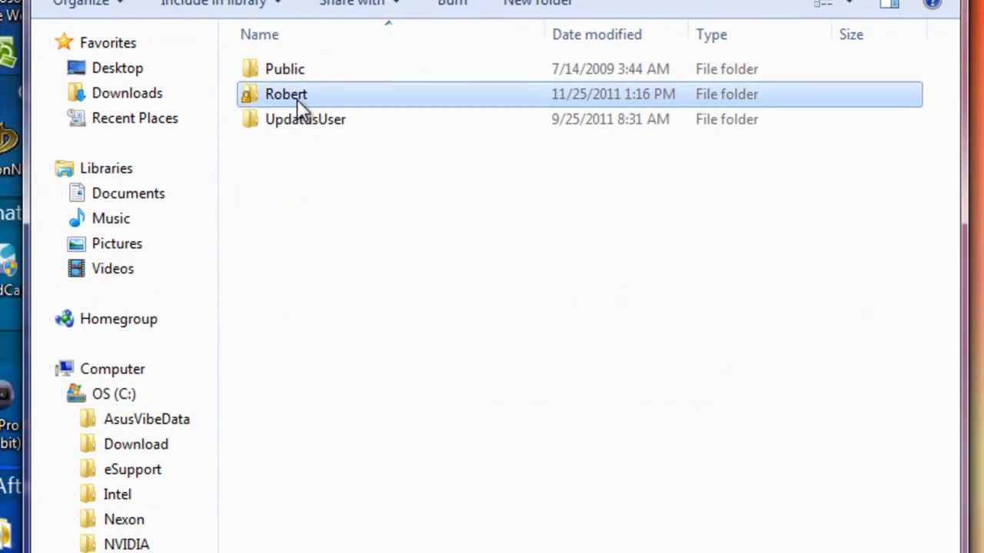
double_click(297, 99)
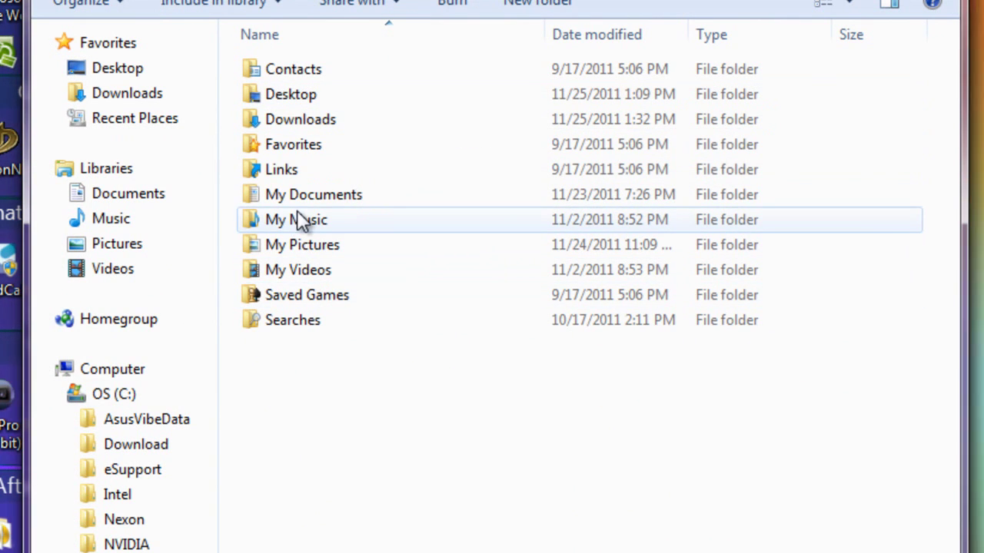
double_click(292, 119)
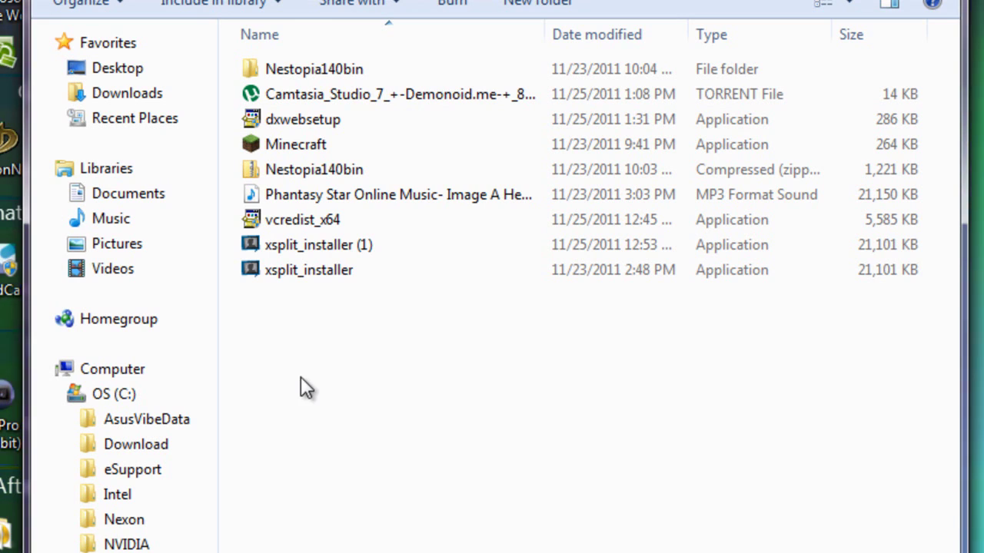
Step: Run dxwebsetup, accept the licence, decline the Bing Bar, and finish the DirectX setup
click(283, 121)
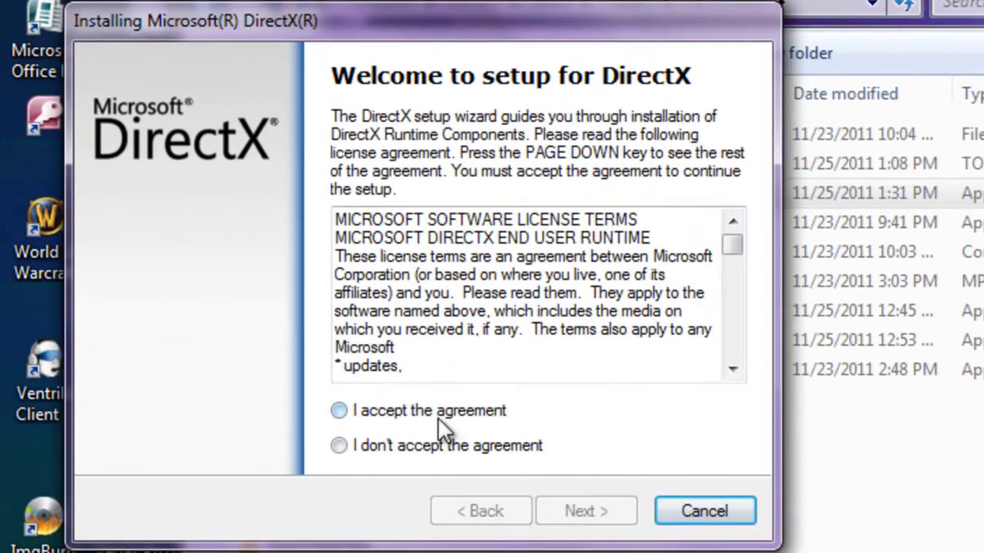
click(424, 402)
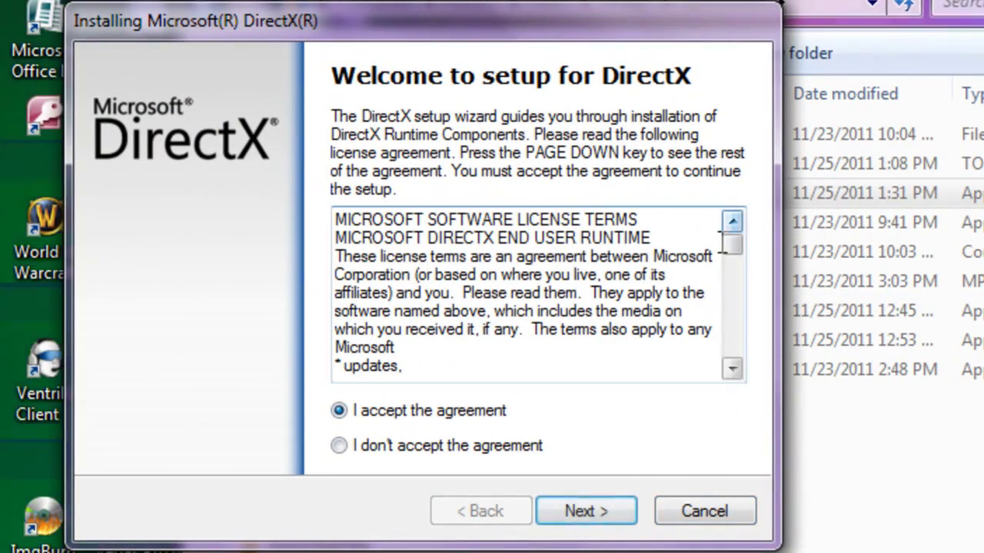
drag(322, 250, 715, 259)
click(615, 509)
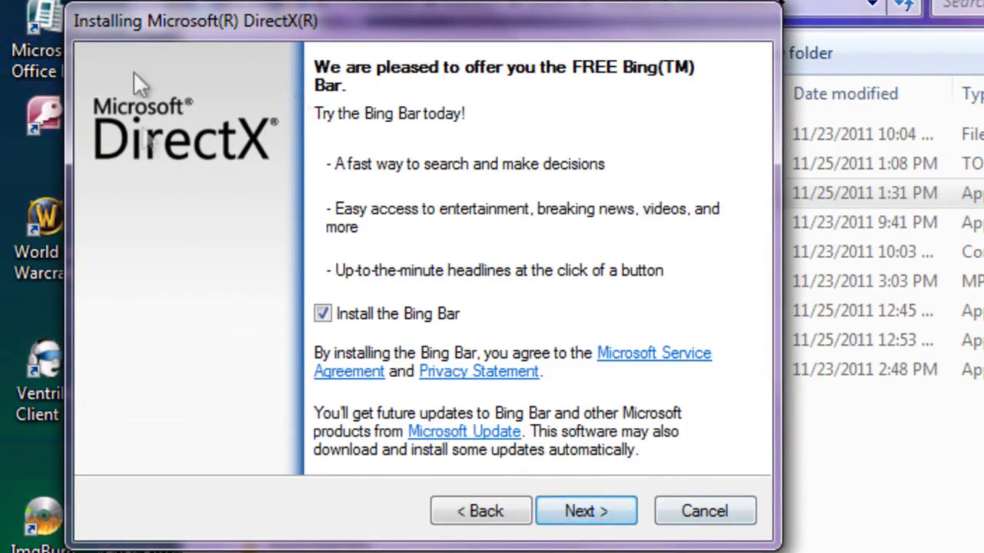
click(324, 313)
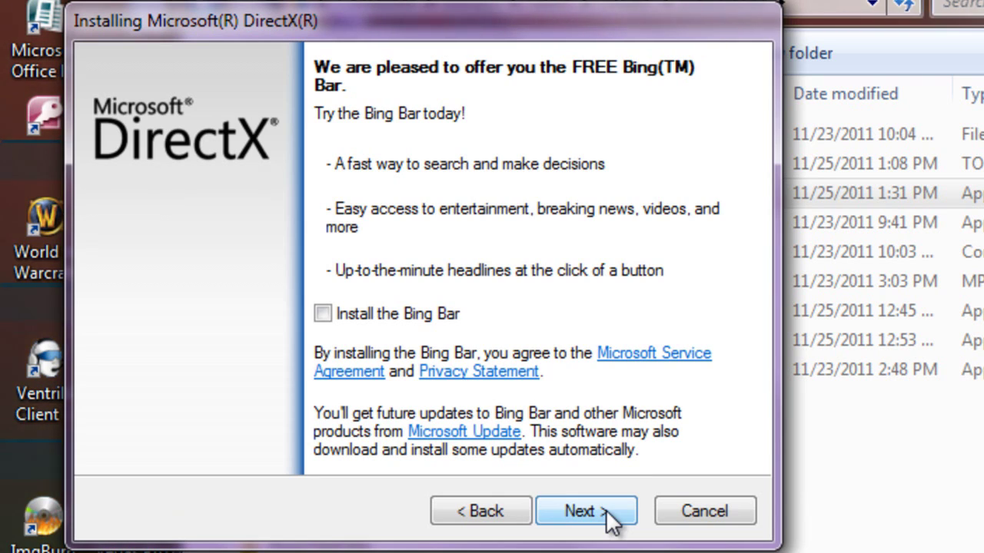
click(613, 521)
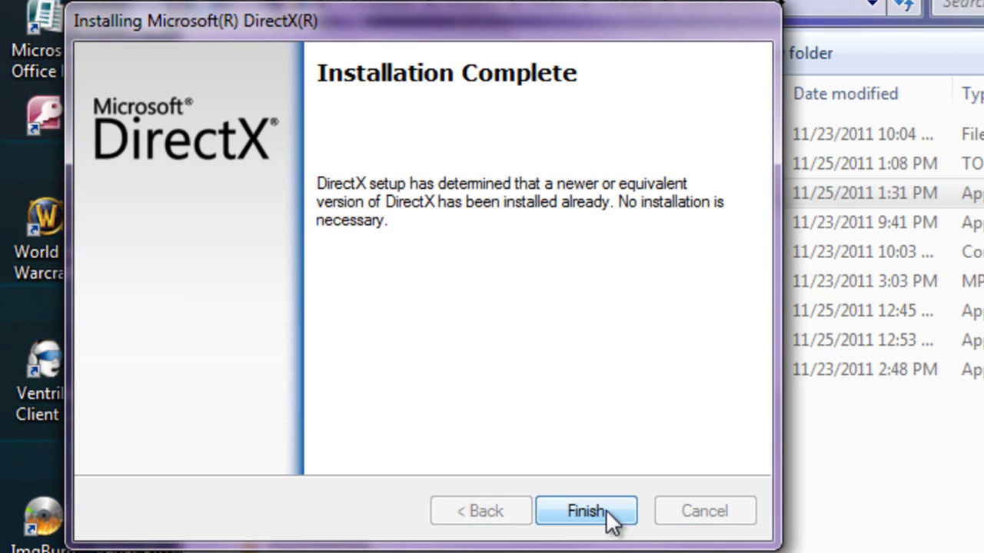
click(586, 512)
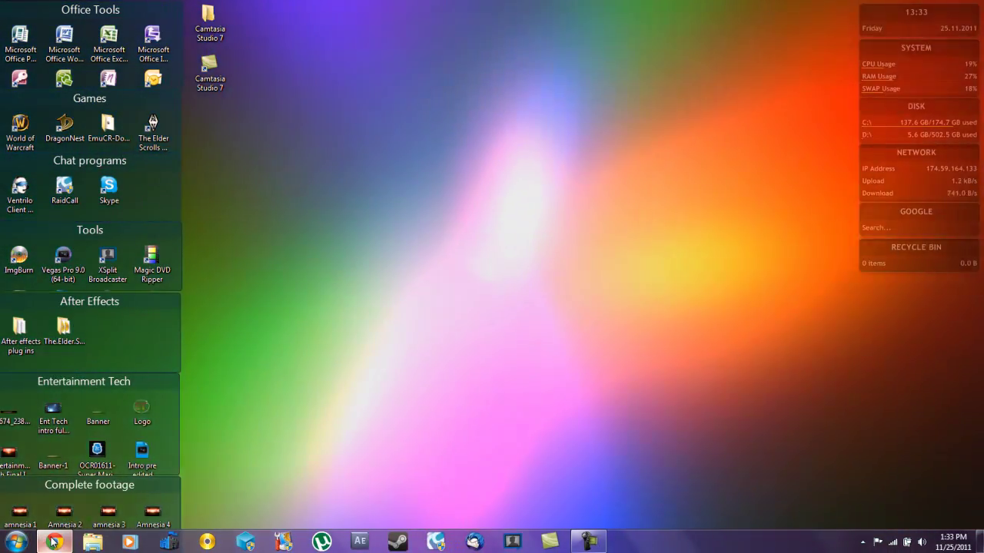
Step: Restore Chrome and search the Download Center for the Visual C++ 2010 SP1 Redistributable Package
mouse_move(52, 543)
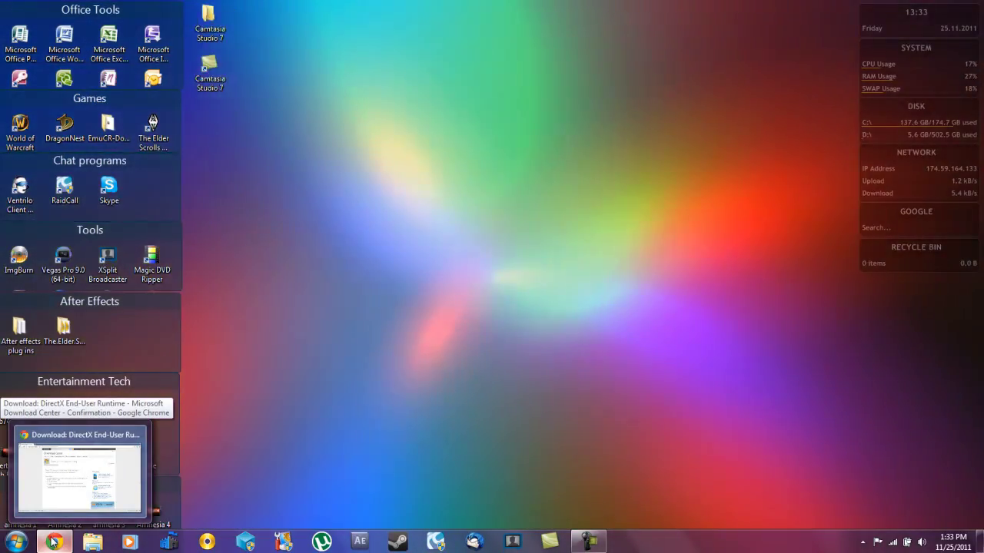
click(52, 542)
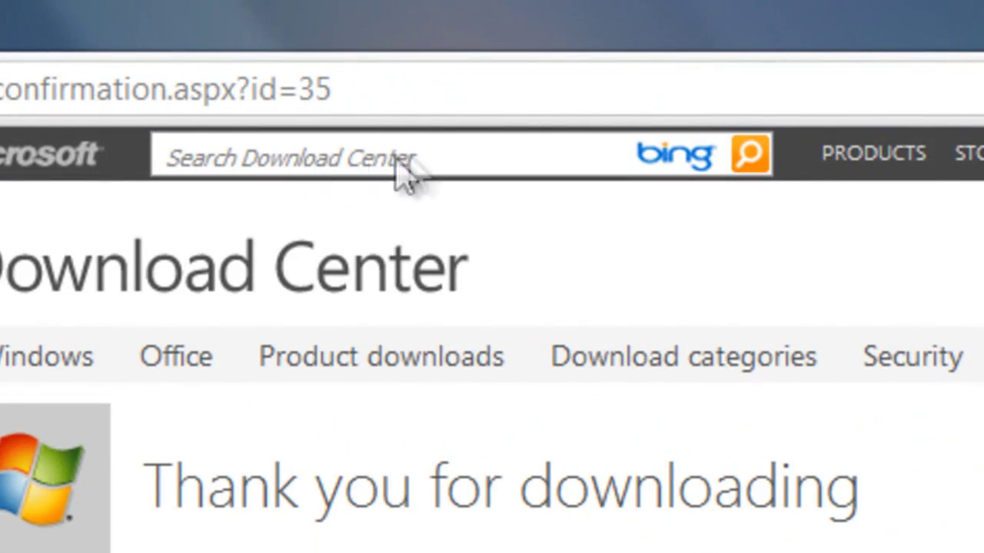
click(400, 160)
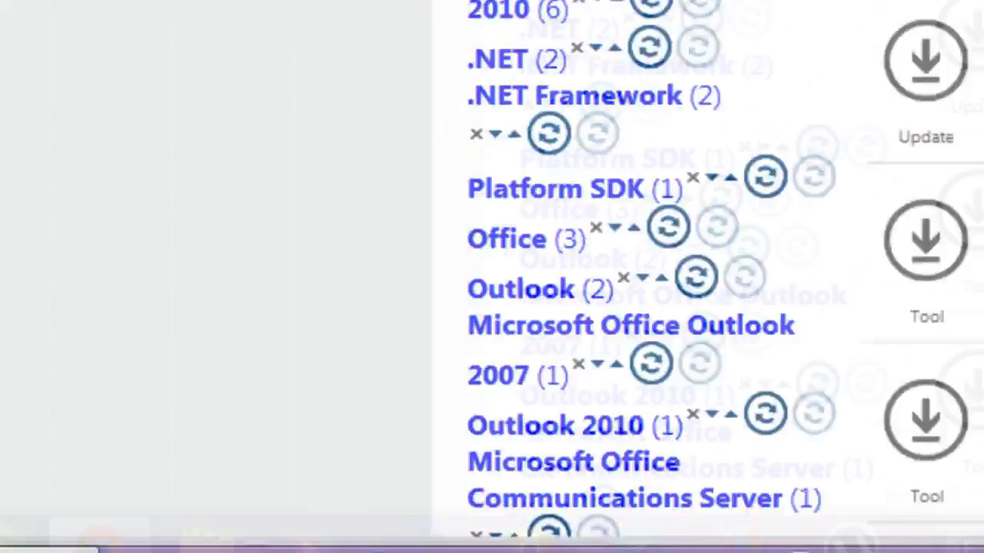
key(super)
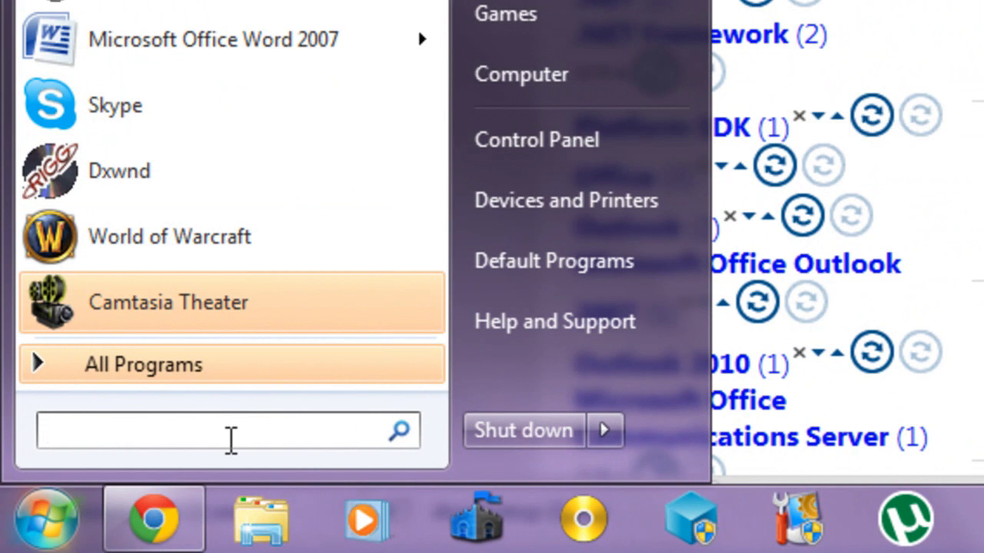
Step: Open Run from the Start menu search and launch dxdiag
text(dxdias)
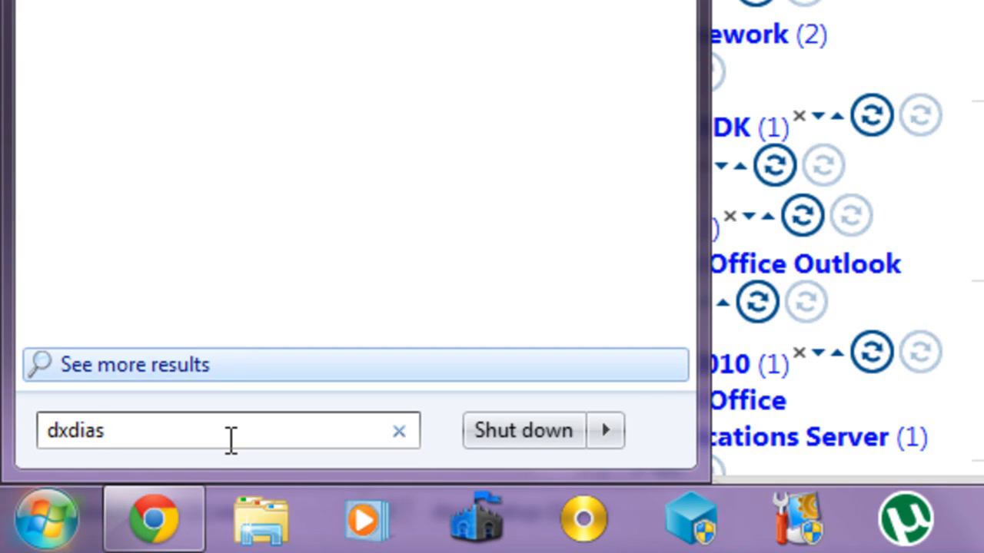
key(BackSpace)
text(g)
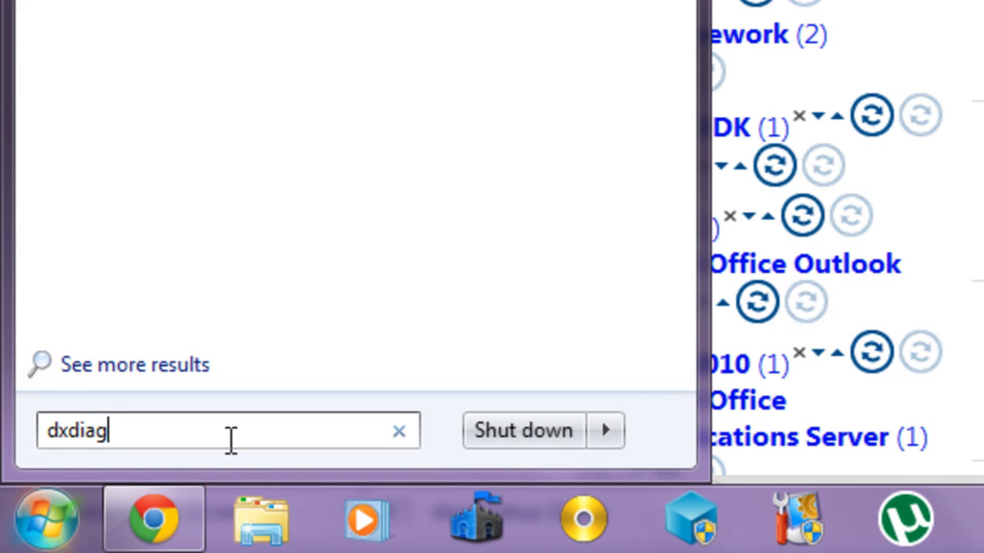
key(BackSpace)
key(BackSpace)
key(BackSpace)
key(BackSpace)
key(BackSpace)
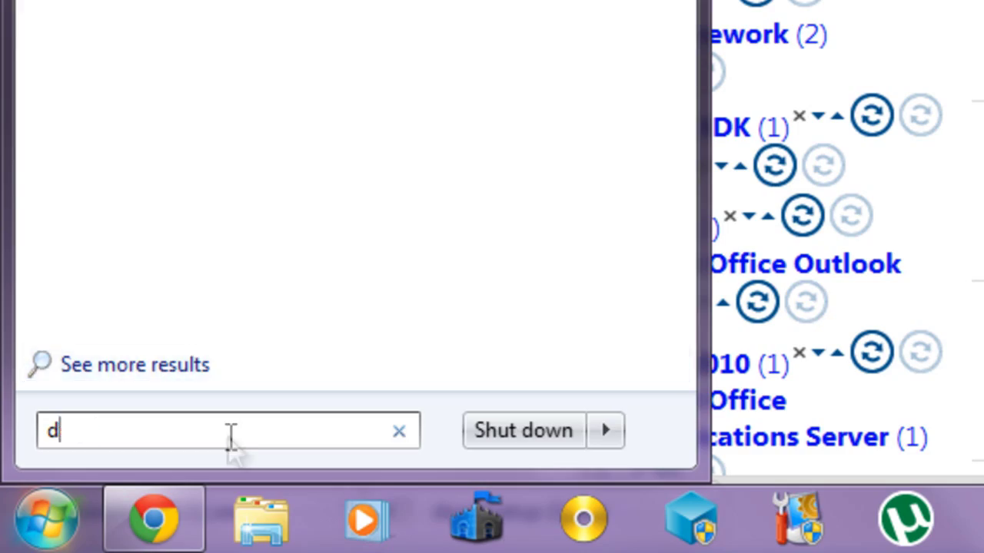
text(run)
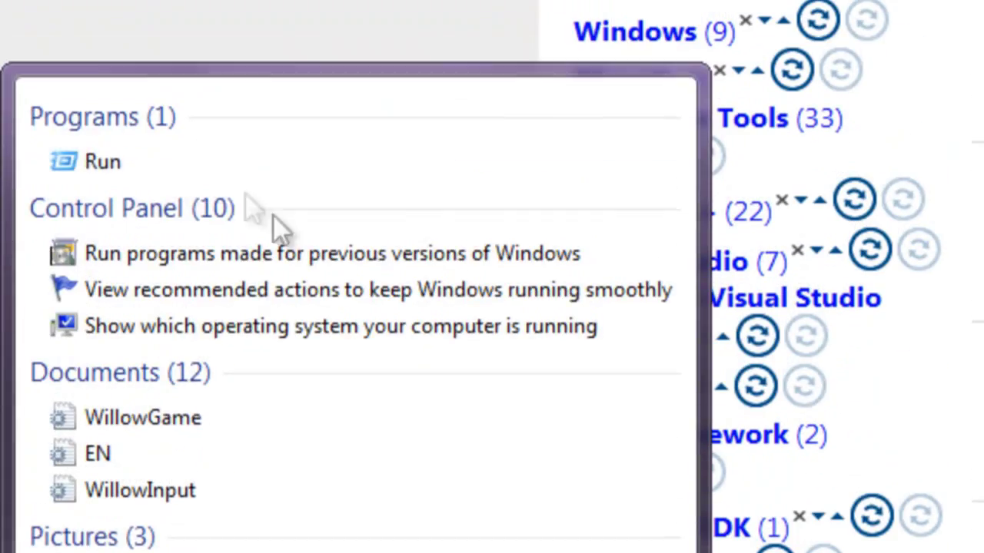
click(208, 176)
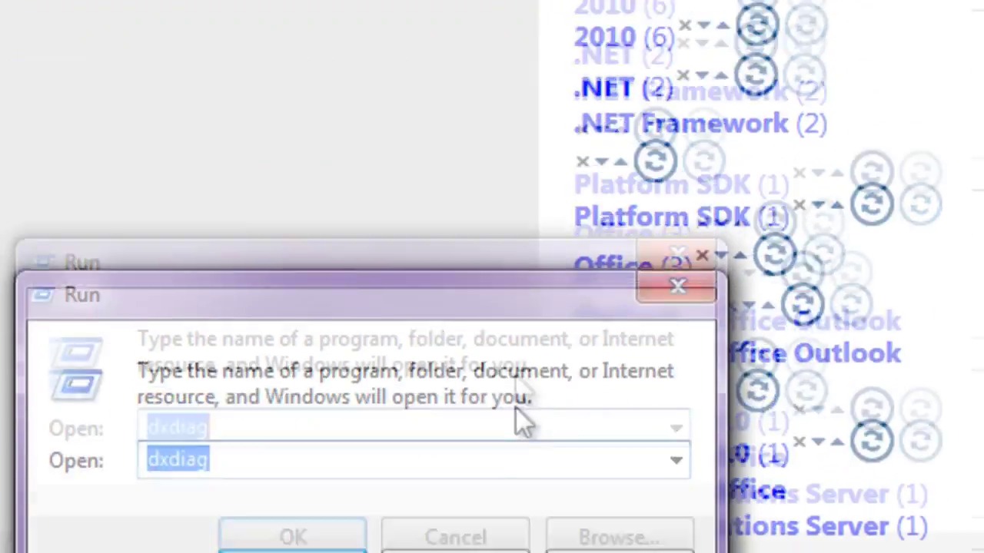
text(dxdiag)
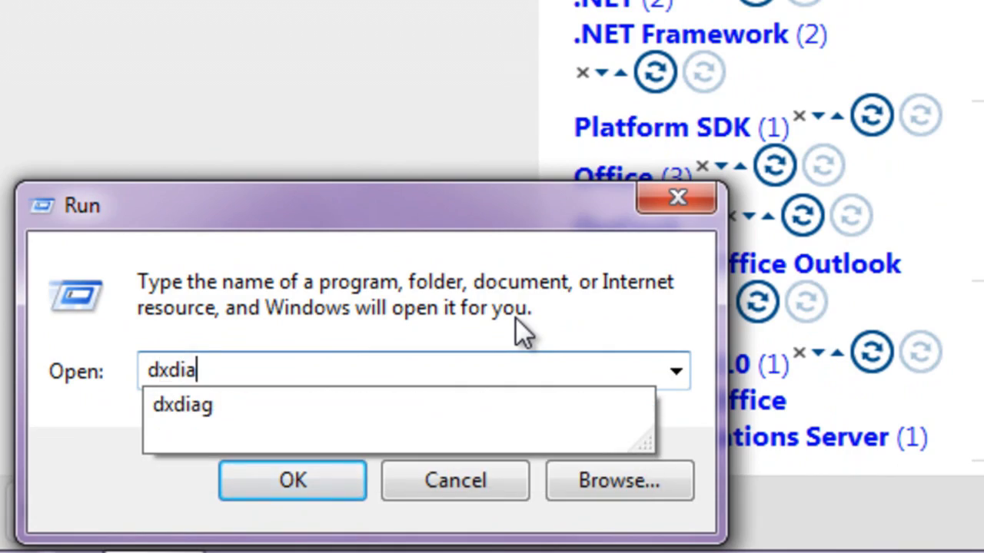
key(Return)
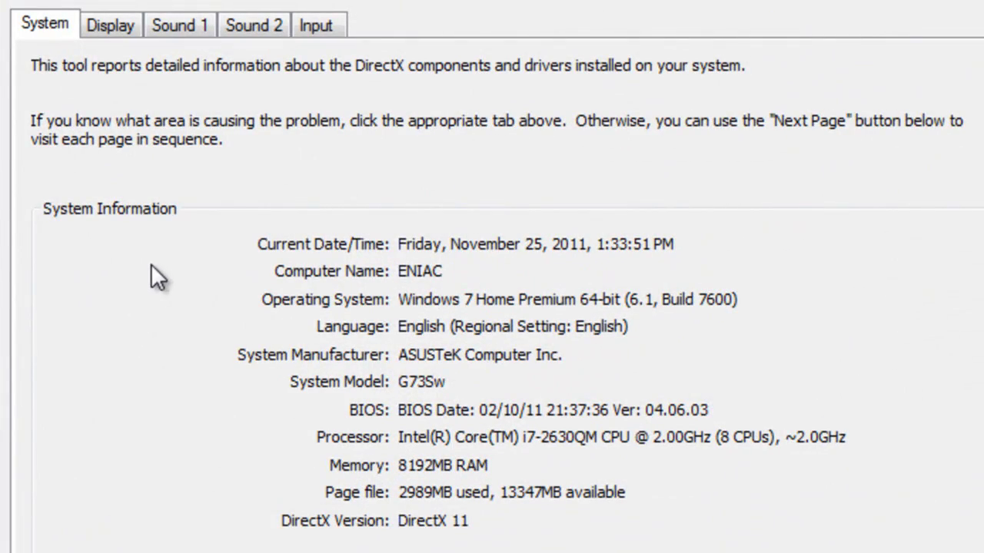
click(102, 21)
click(178, 24)
click(253, 28)
click(335, 28)
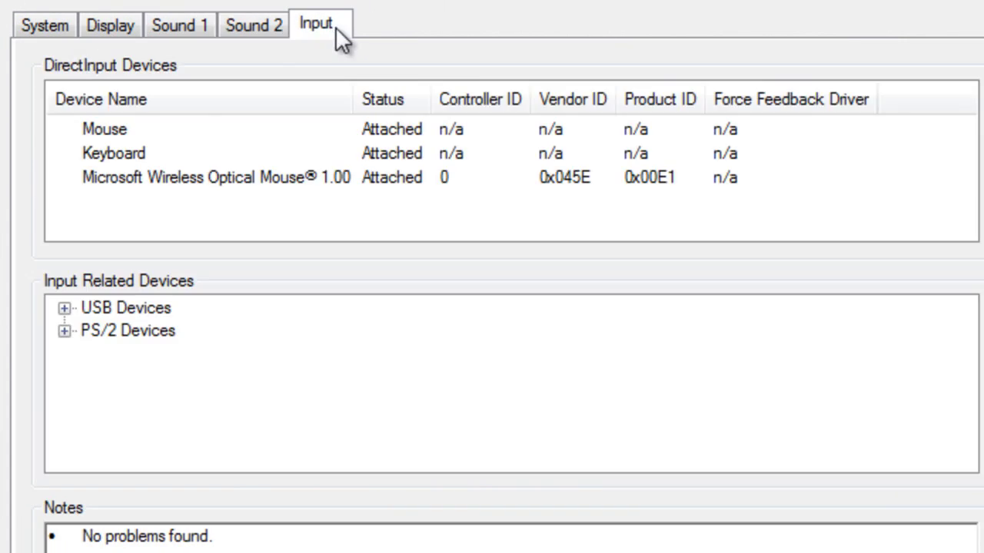
click(71, 27)
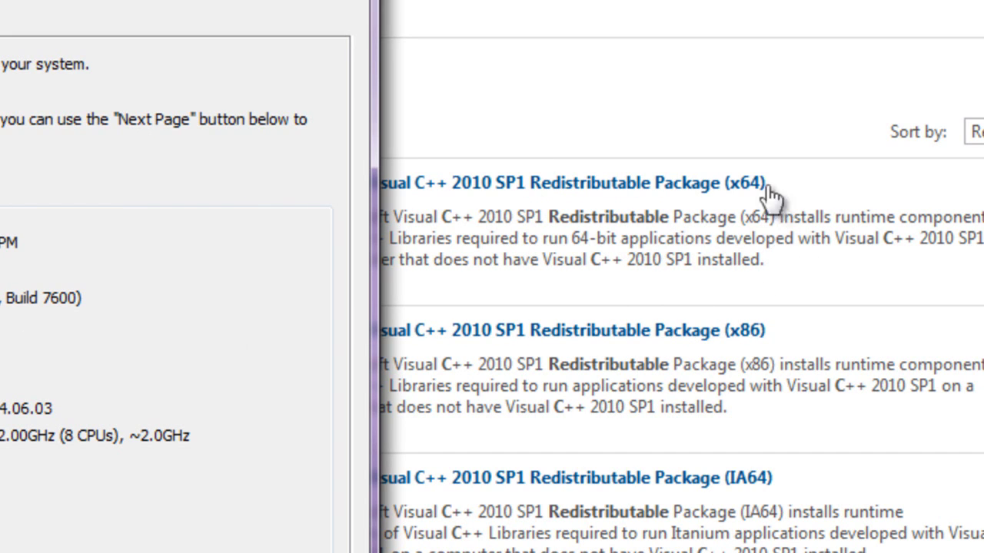
Step: Download the Visual C++ 2010 SP1 x64 package vcredist_x64.exe and keep it past the warning
key(alt+Tab)
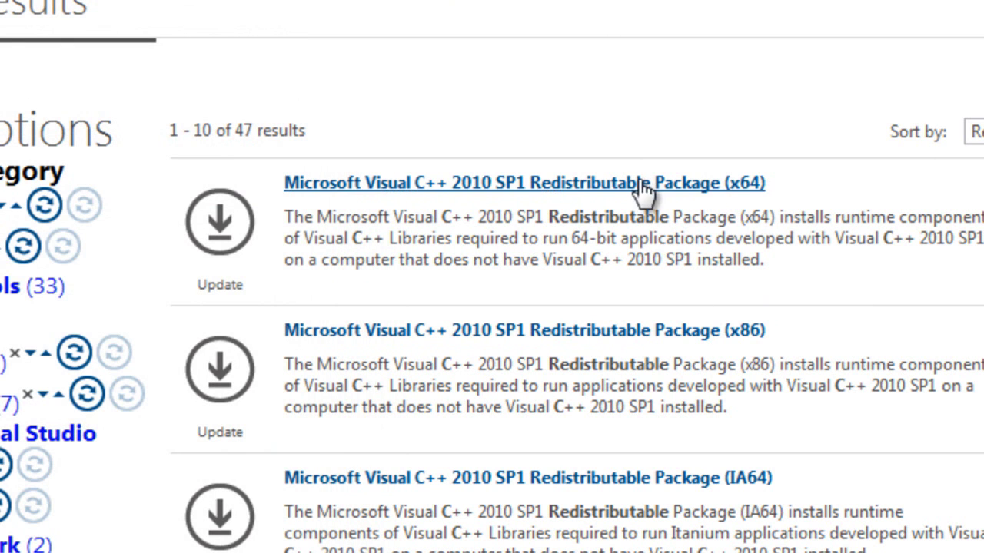
click(524, 182)
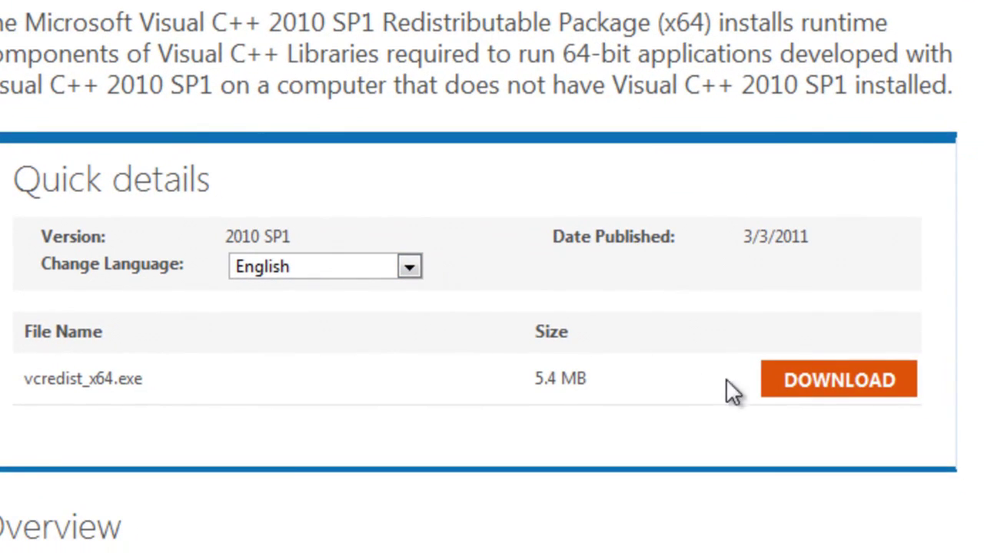
click(800, 379)
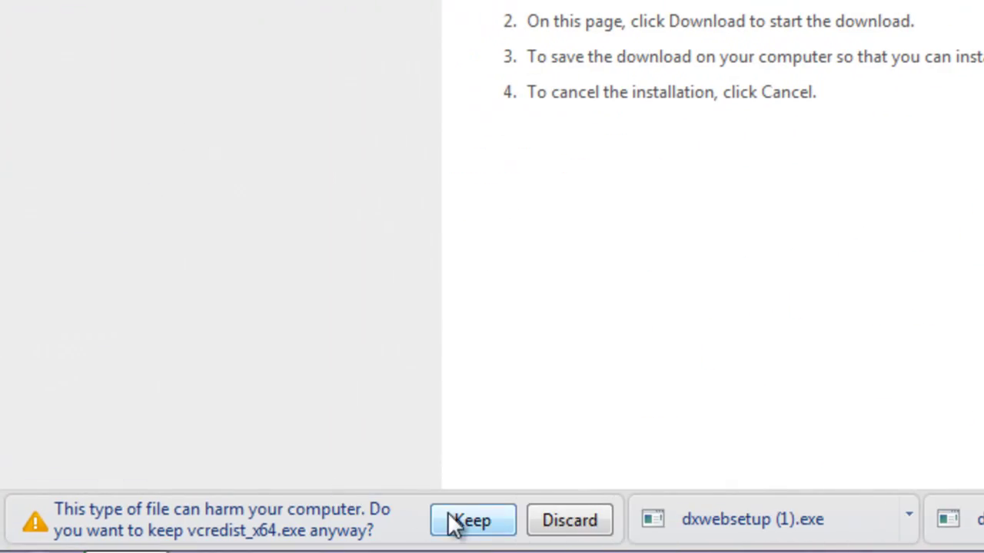
click(471, 521)
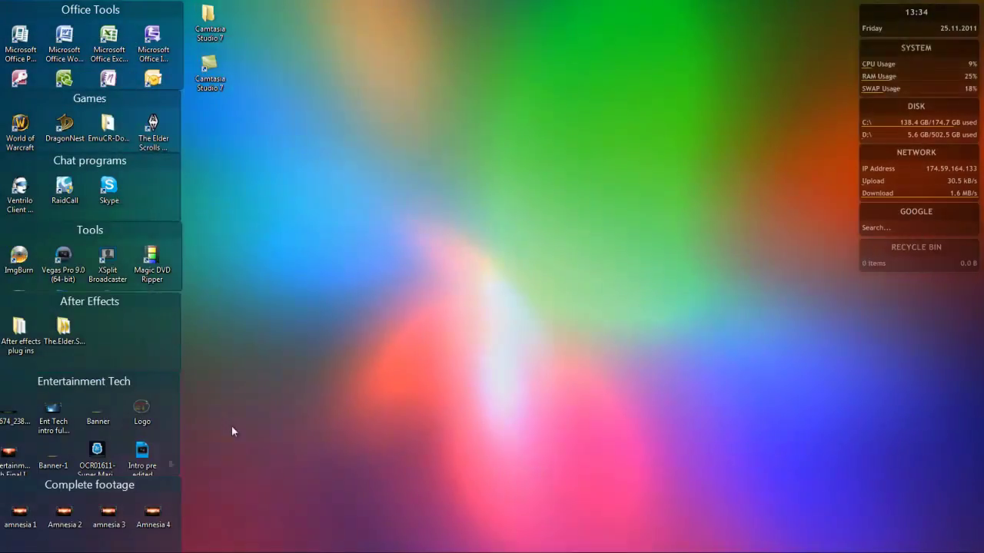
Step: Launch vcredist_x64 from C:\Users\<your user>\Downloads in Windows Explorer
click(18, 541)
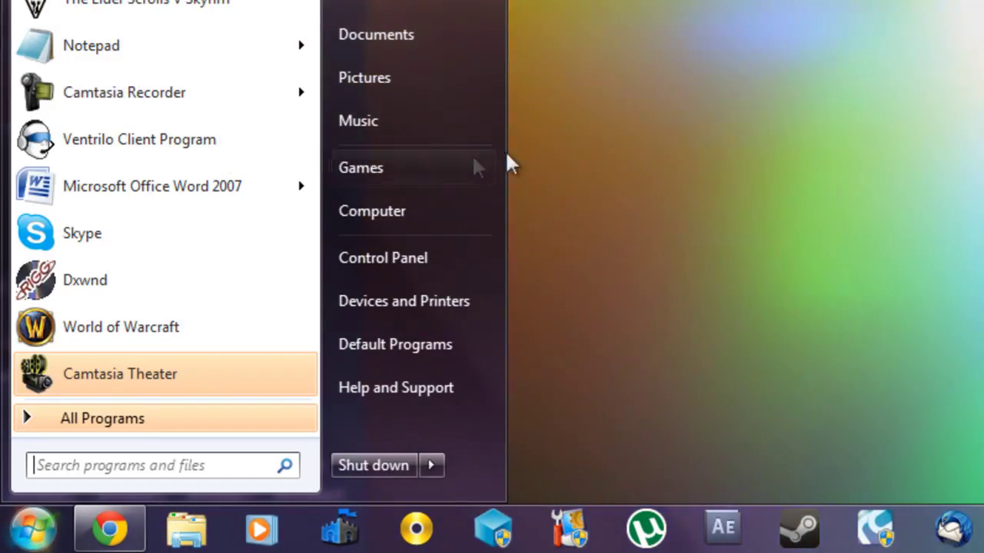
click(439, 217)
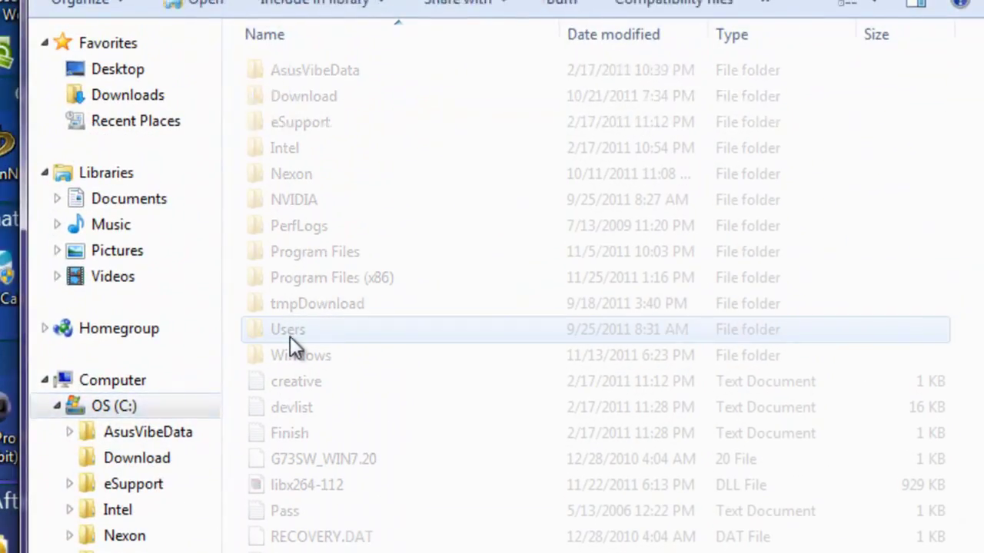
double_click(290, 336)
double_click(400, 98)
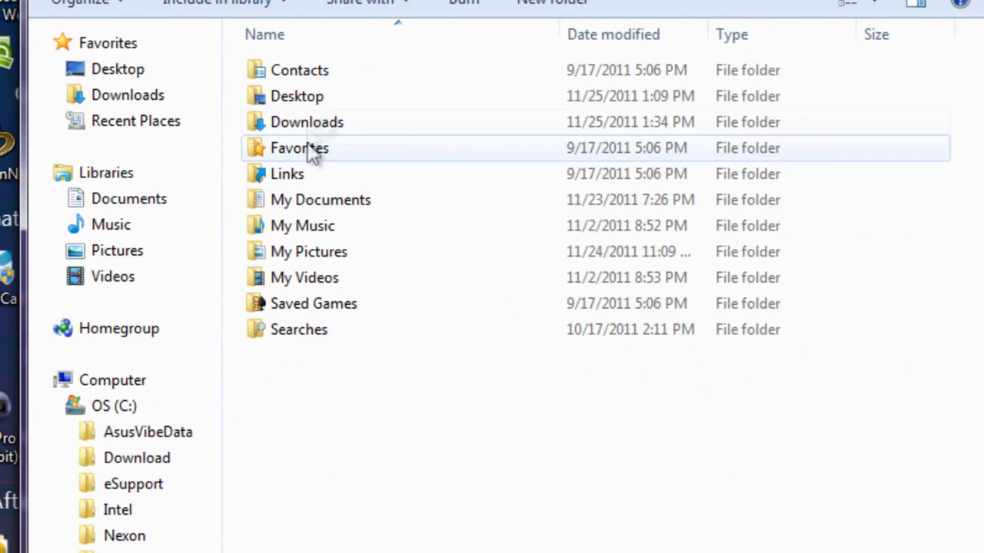
double_click(307, 123)
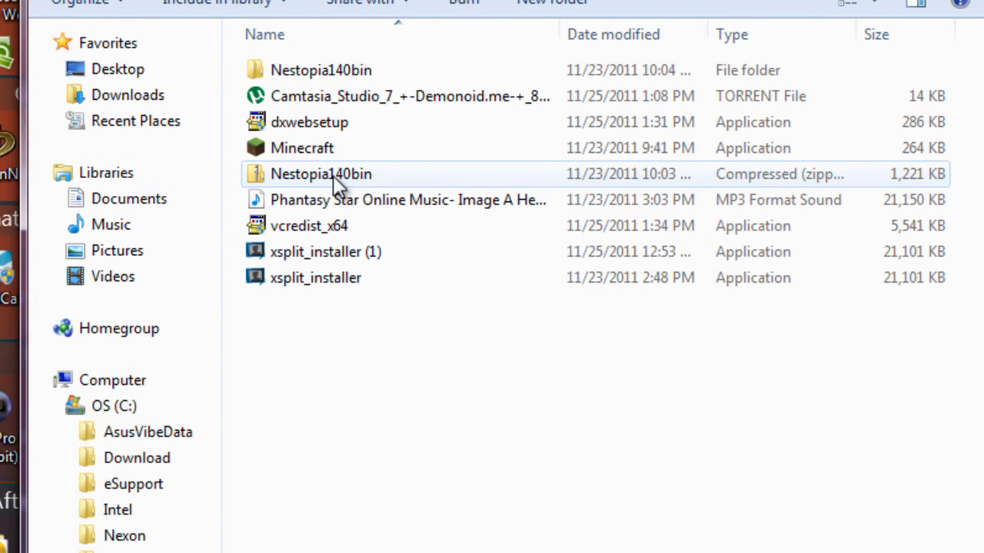
click(302, 231)
double_click(302, 232)
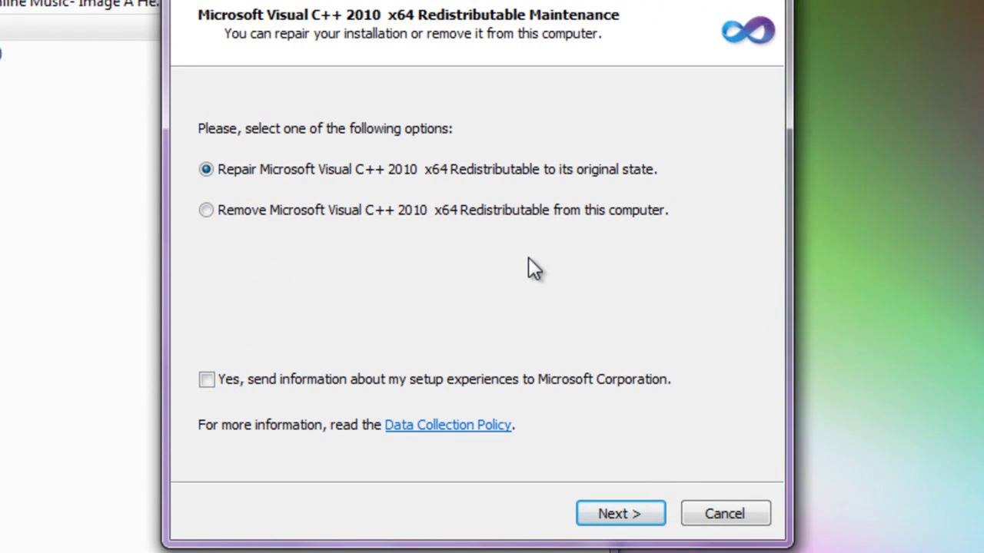
Step: Cancel the Visual C++ 2010 x64 maintenance wizard and confirm with Yes
click(743, 515)
click(550, 341)
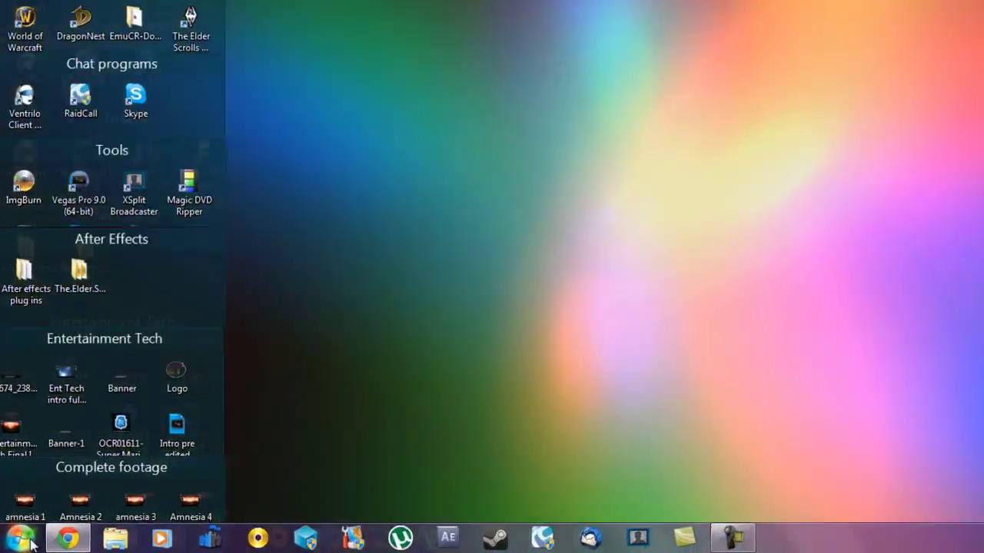
Step: In a new Notepad document, list Windows7/vista/xp, dual core 2.0ghz and 2gb of ram
click(17, 541)
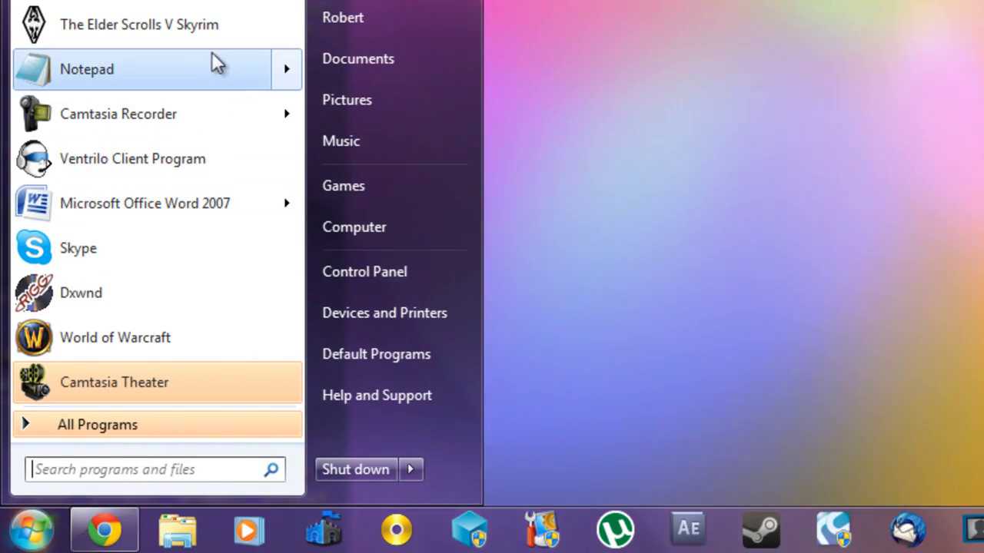
click(218, 67)
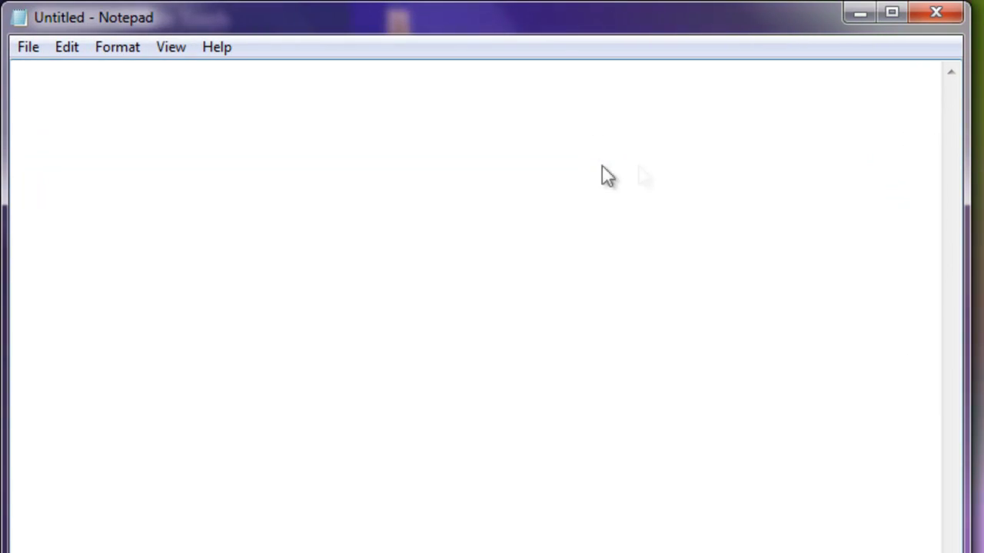
text(Wind)
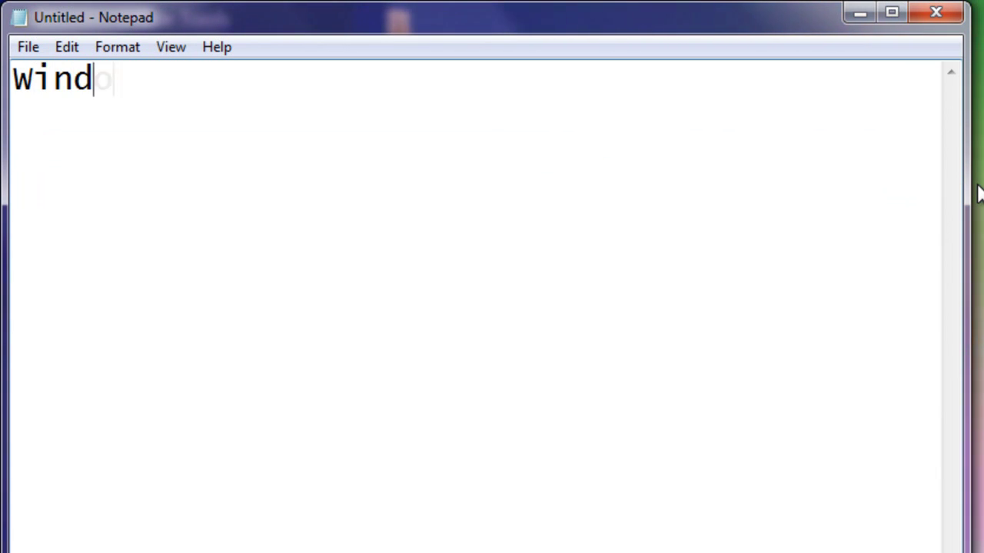
text(ows7/vista)
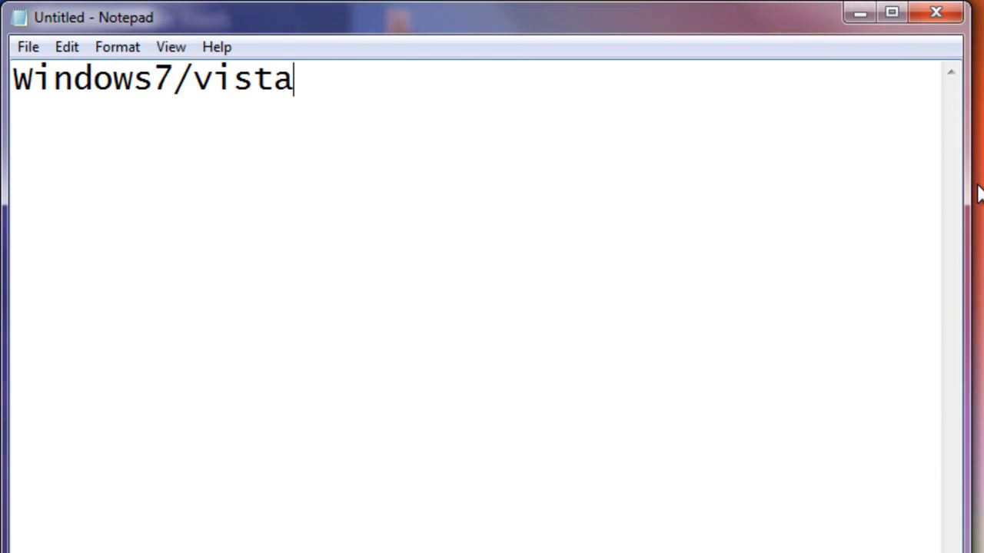
text(/xp)
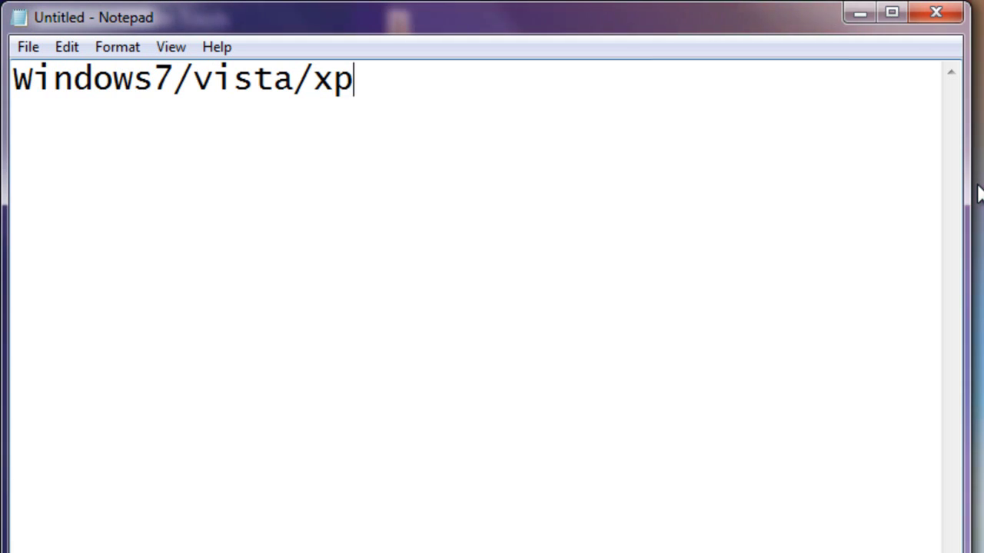
key(Return)
text(dual cor)
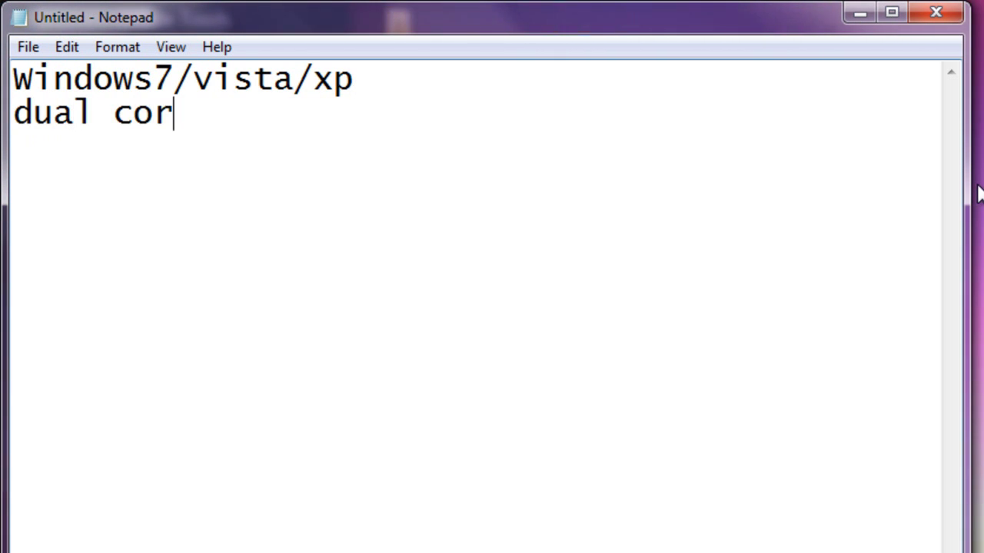
text(e  2.0ghz)
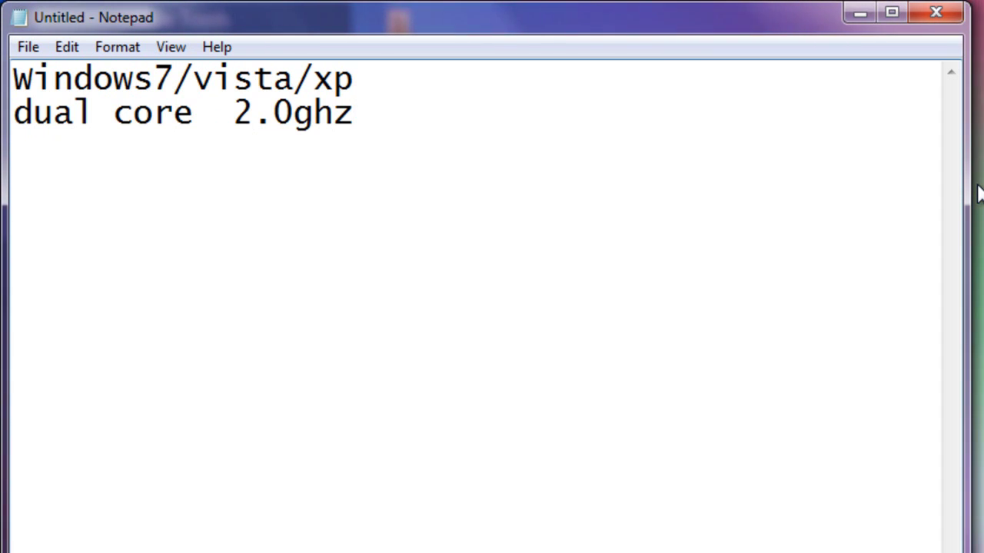
key(Return)
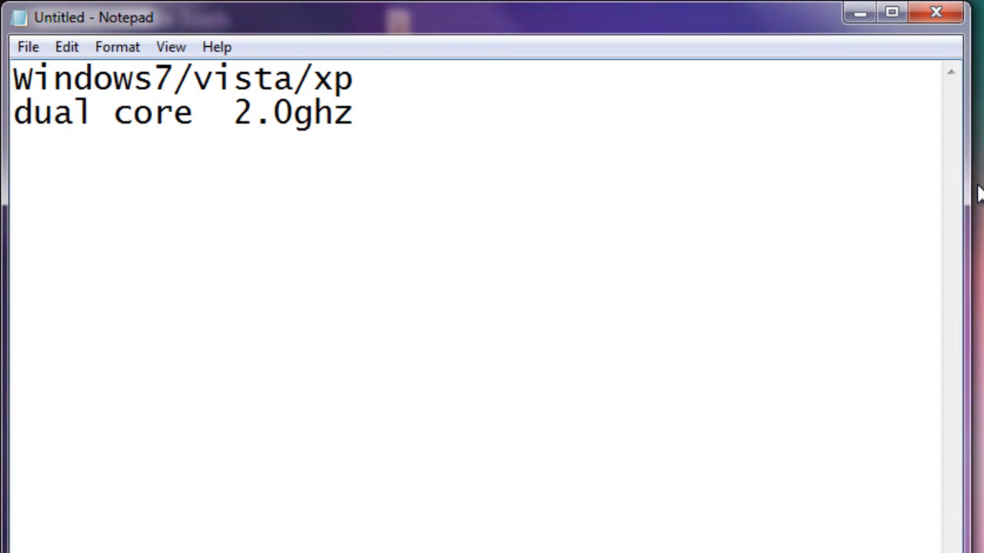
text(2gb of ram)
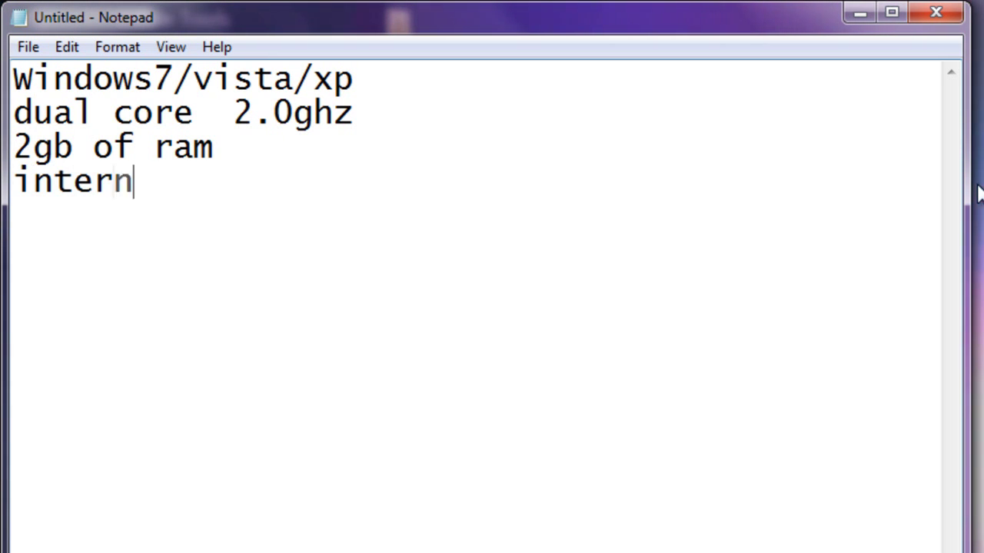
text(ccess)
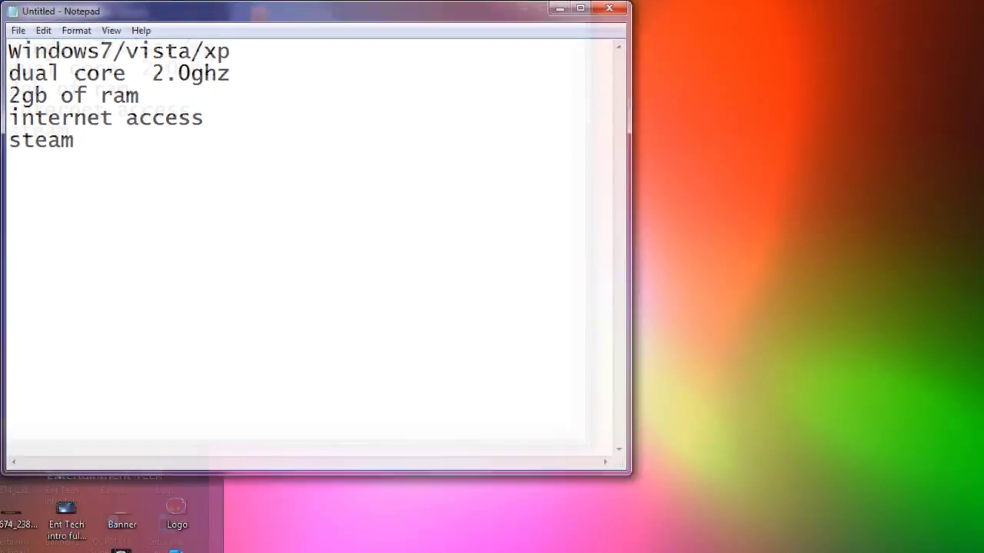
key(super)
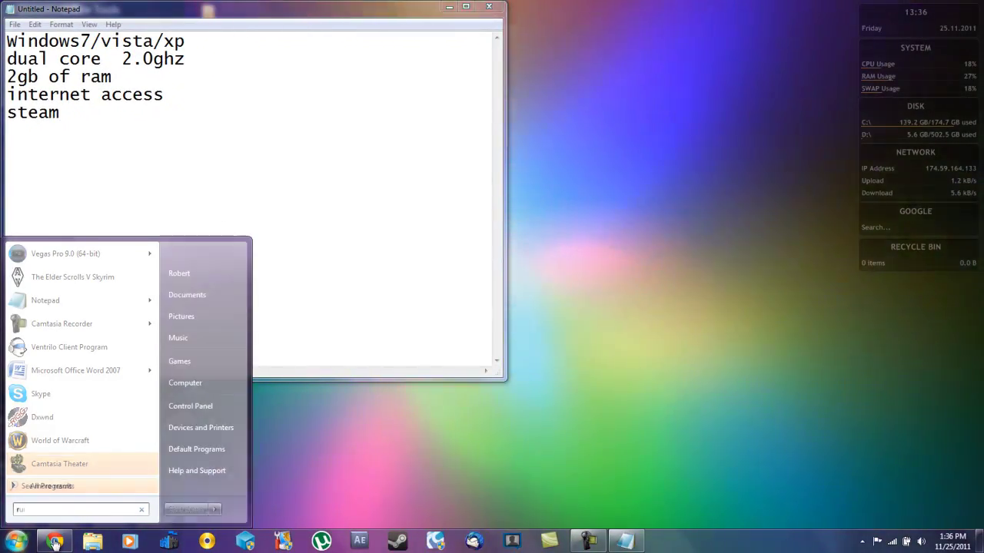
Step: Run dxdiag from the Run box and move the DirectX Diagnostic Tool window to screen centre
text(run)
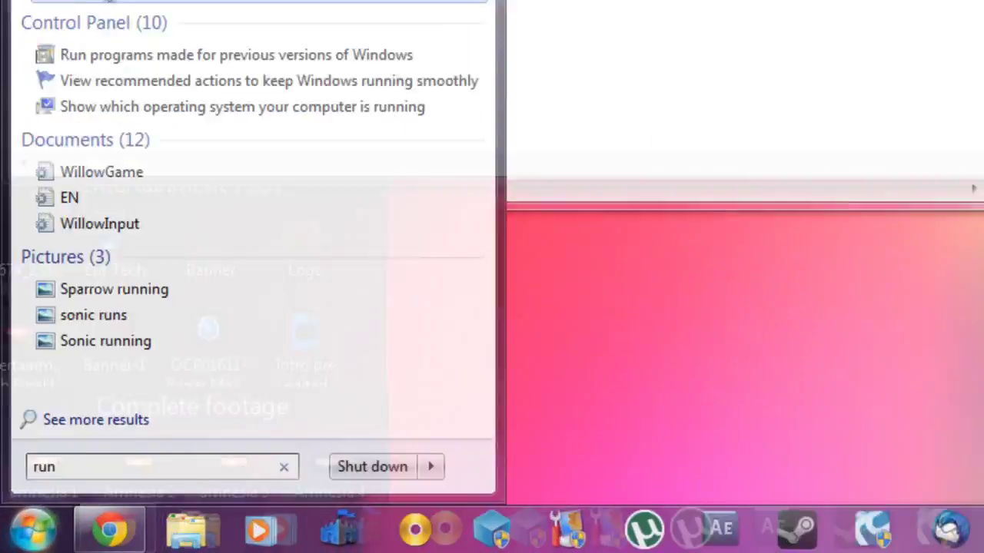
key(Return)
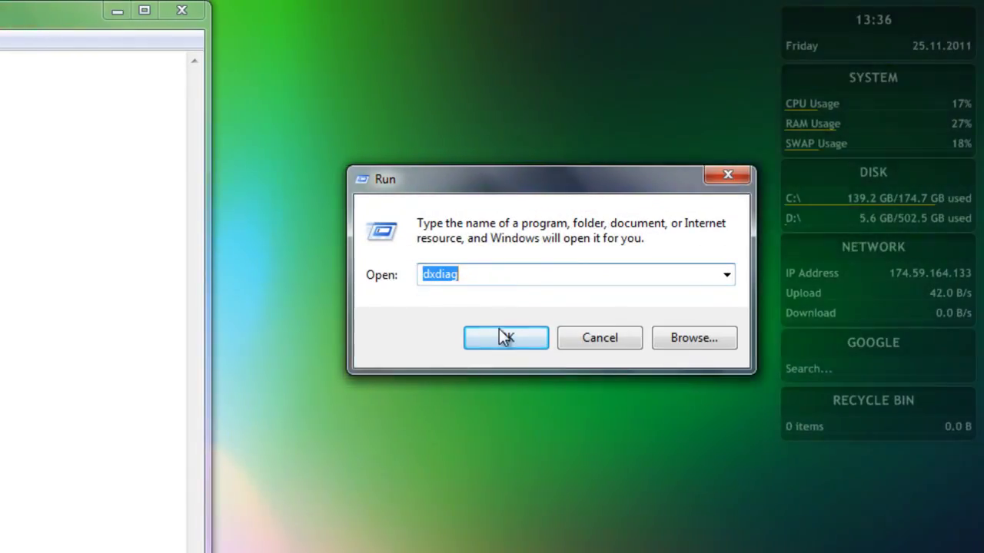
click(256, 490)
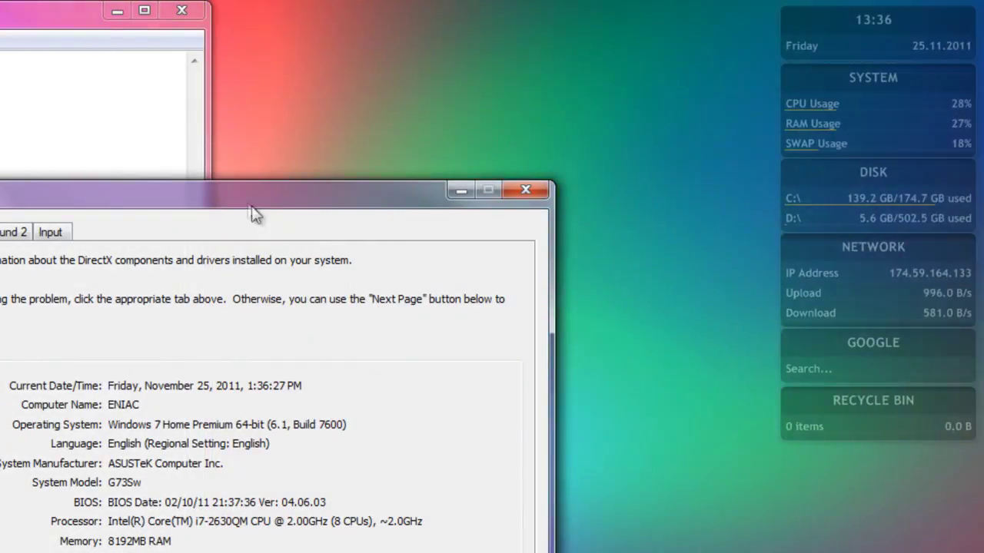
drag(256, 215, 650, 25)
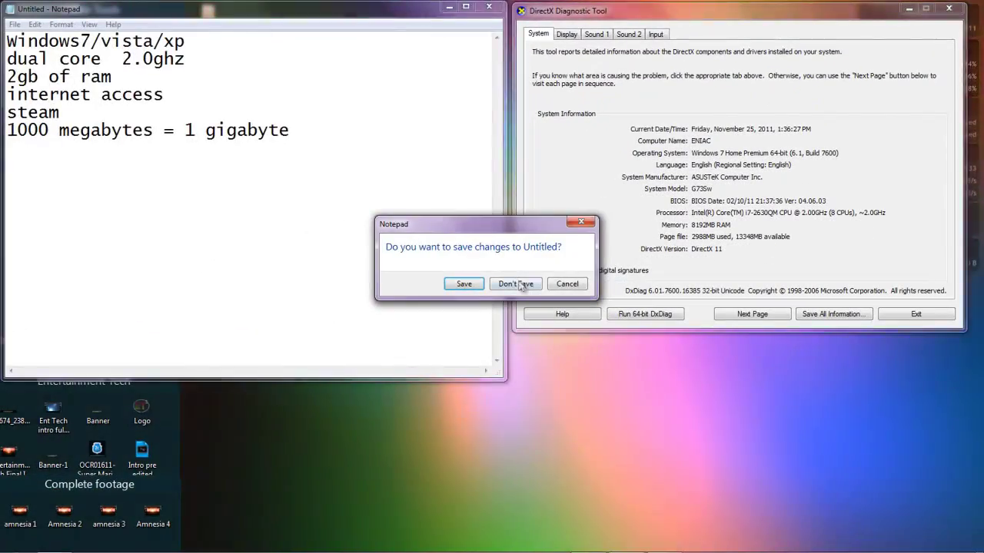
click(515, 284)
key(alt+F4)
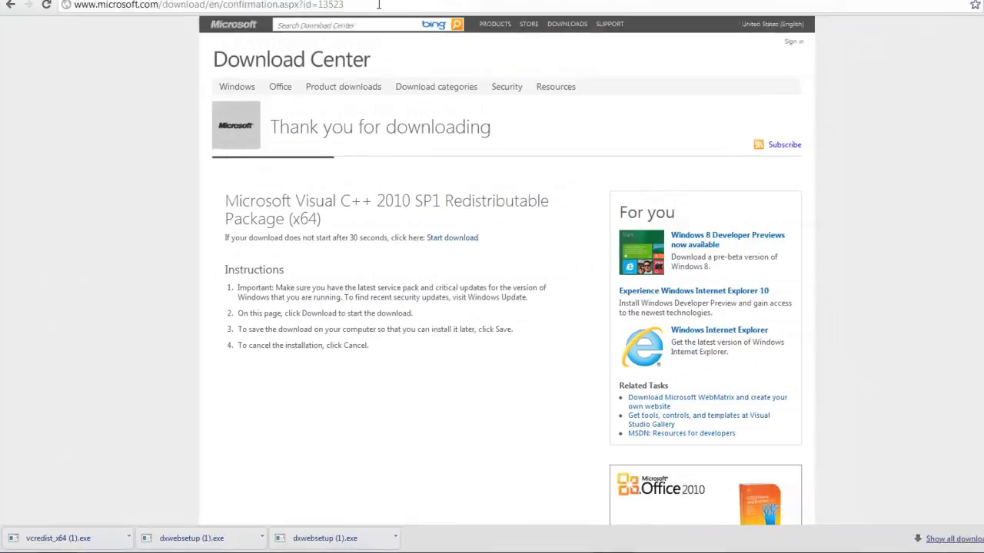
click(363, 26)
text(www.sp)
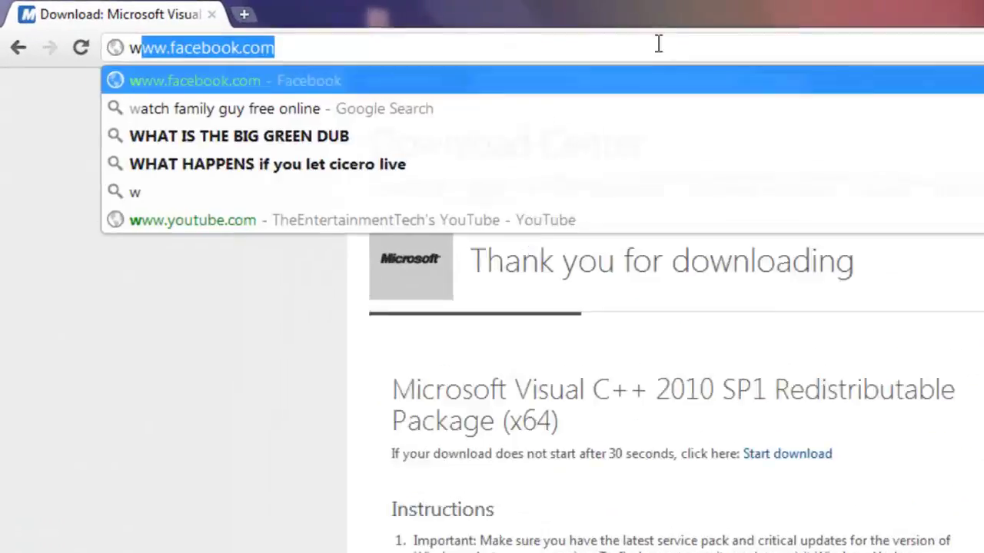
text(ee)
key(Return)
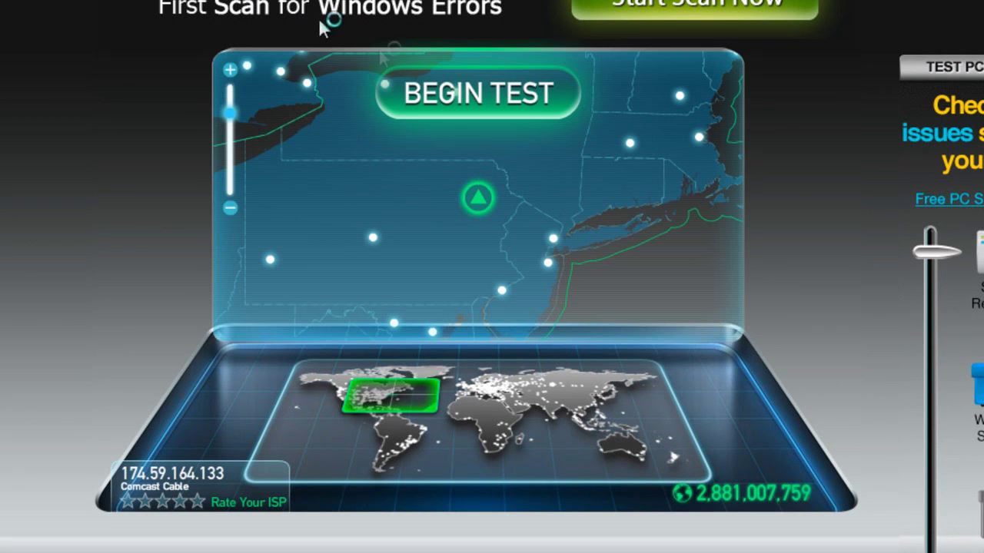
Step: Start the Speedtest.net connection speed test with BEGIN TEST
click(437, 108)
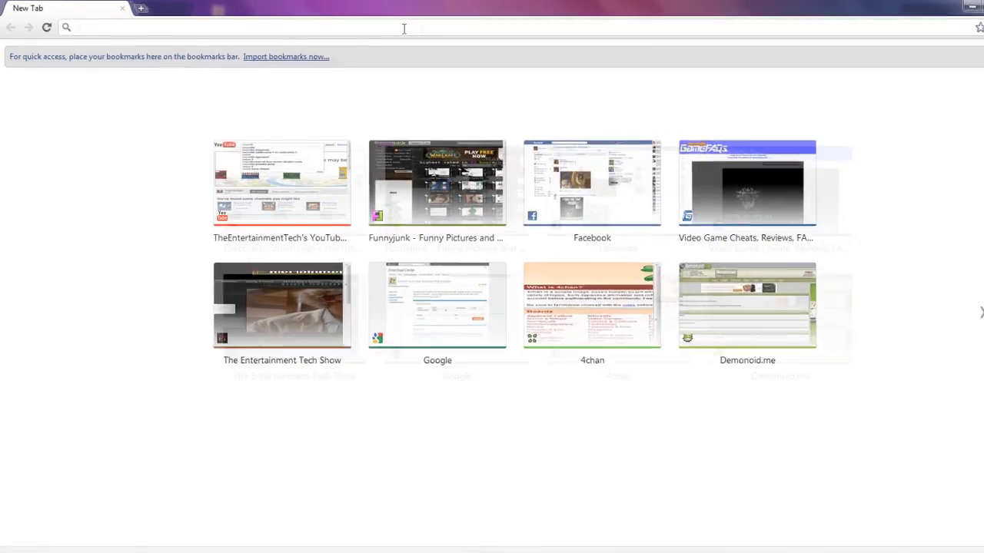
Step: Load xsplit.com and copy the e-mail address into the Retype E-mail field
text(xsplit.com)
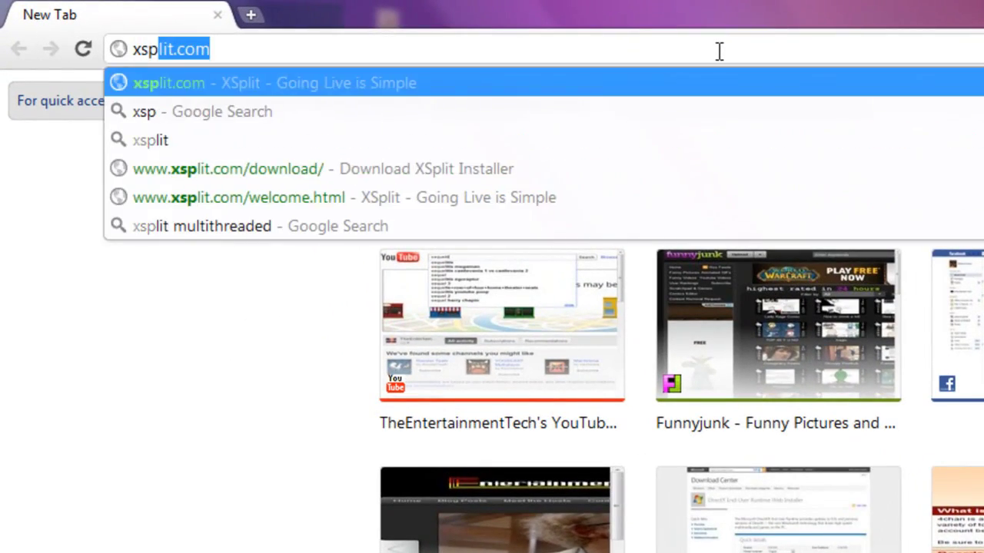
key(Return)
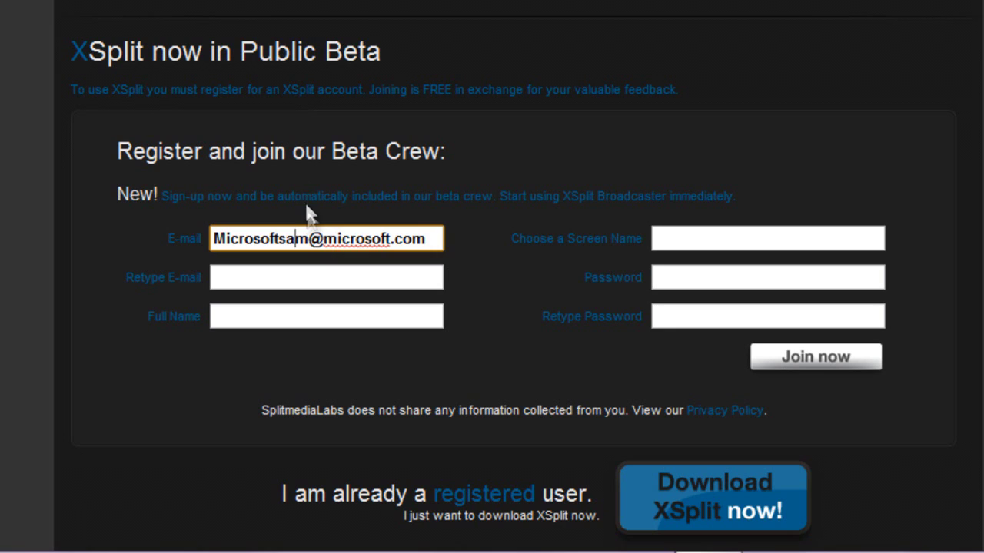
key(ctrl+a)
key(ctrl+c)
click(307, 287)
key(ctrl+v)
Step: Fill in the full name, screen name, and both password fields of the registration form
click(283, 309)
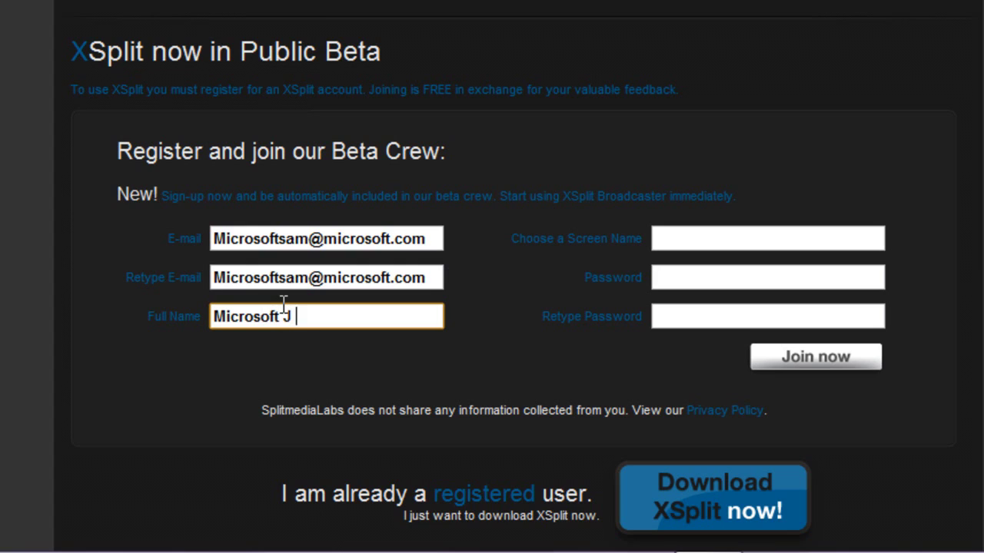
click(829, 233)
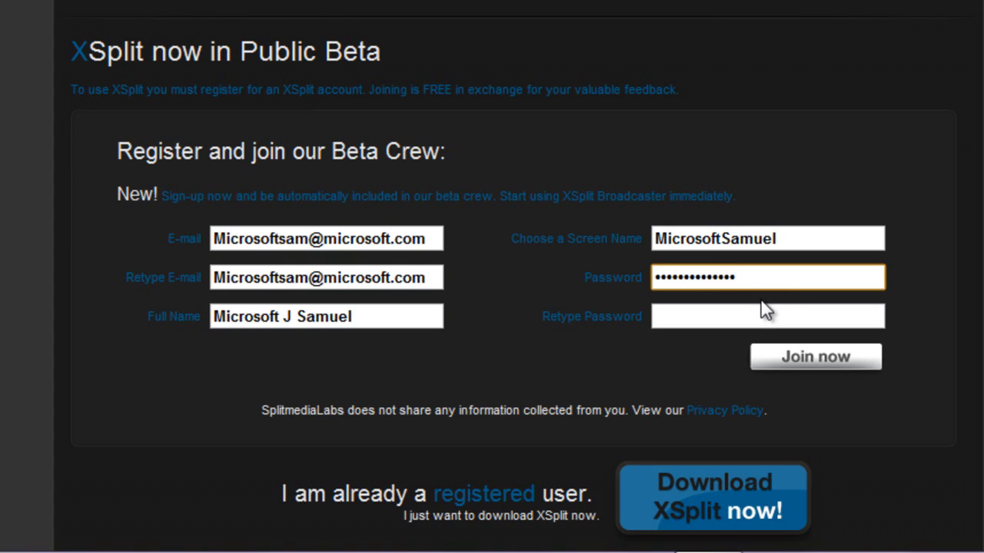
drag(645, 278, 588, 271)
double_click(767, 266)
click(673, 313)
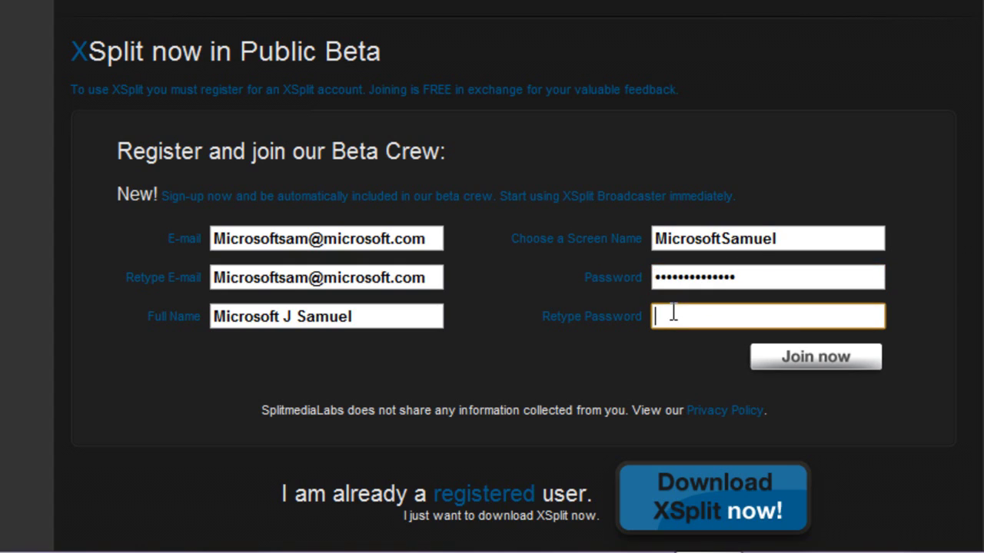
drag(816, 309, 567, 323)
key(BackSpace)
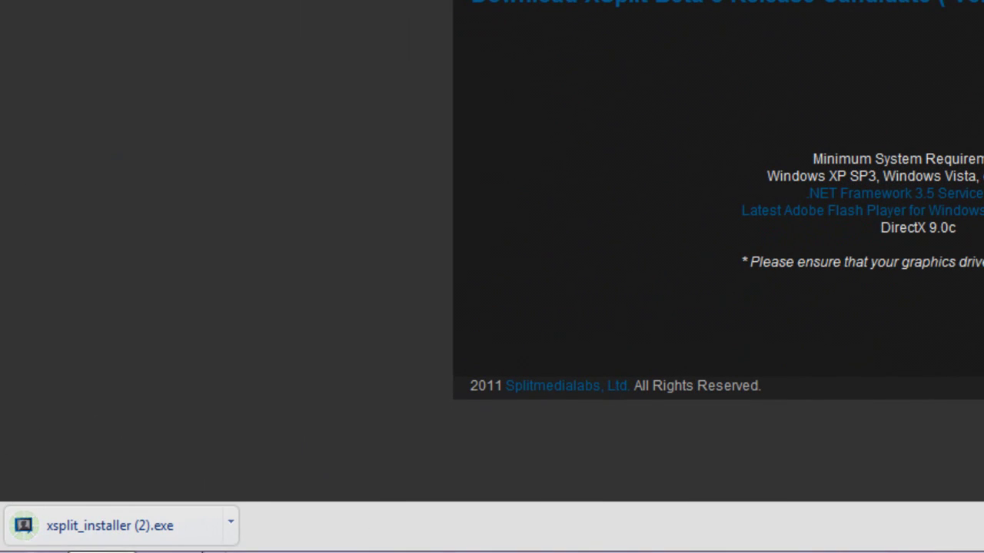
Step: Browse to the C:\Users\<user>\Downloads folder and select the xsplit_installer files
click(100, 530)
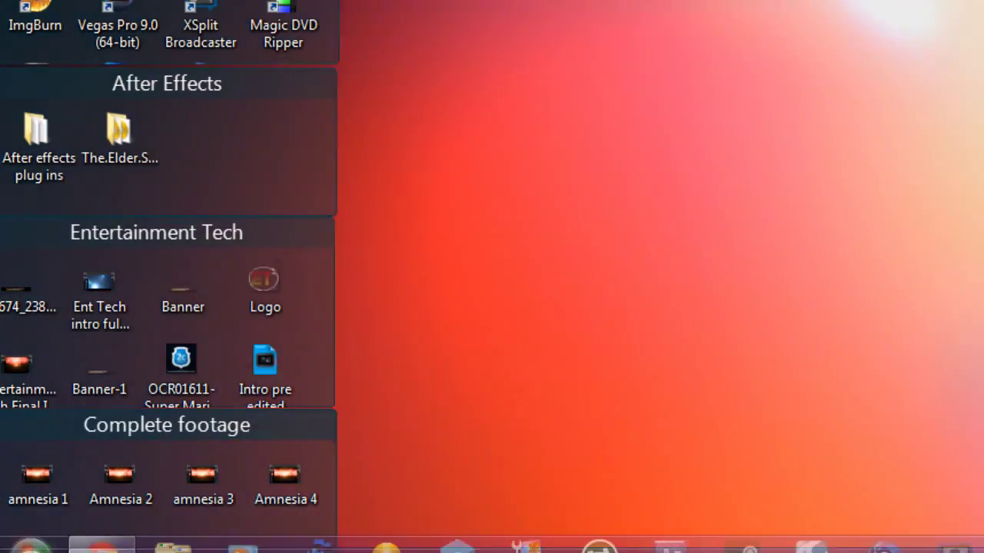
click(31, 530)
click(479, 238)
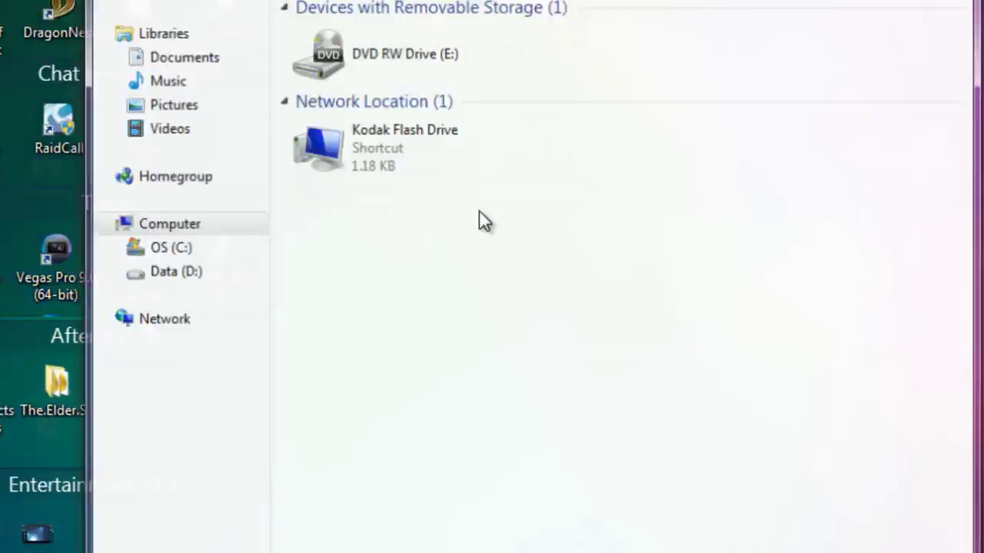
click(188, 246)
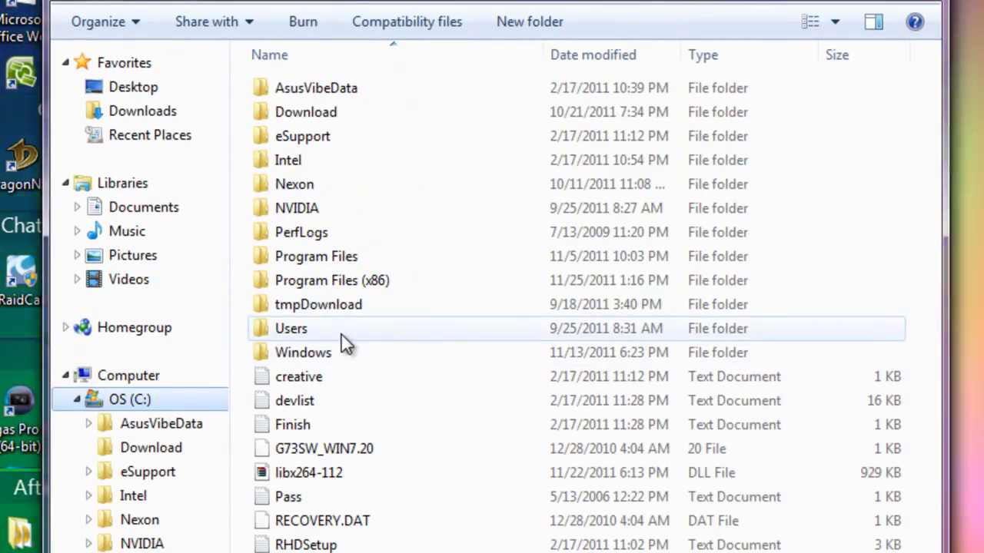
double_click(342, 336)
double_click(315, 114)
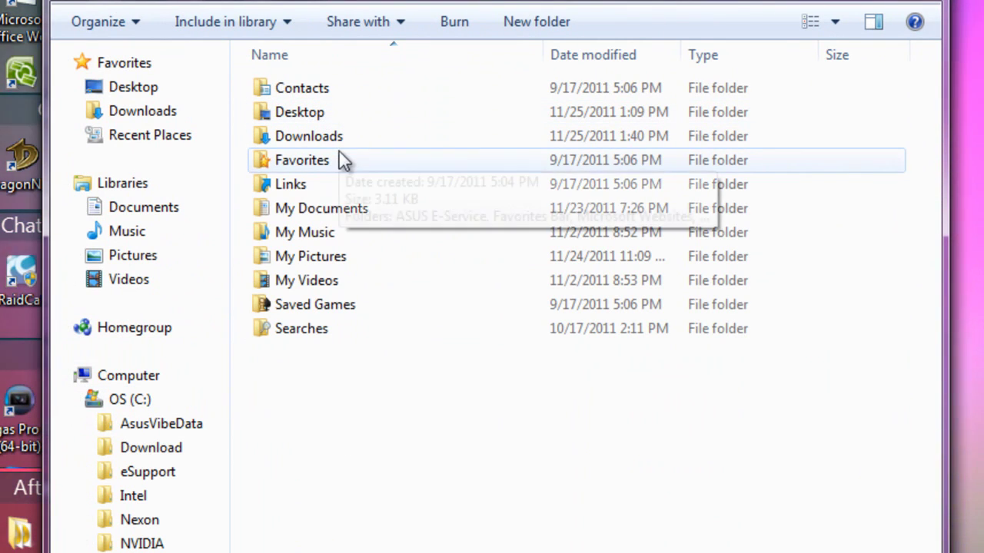
double_click(318, 138)
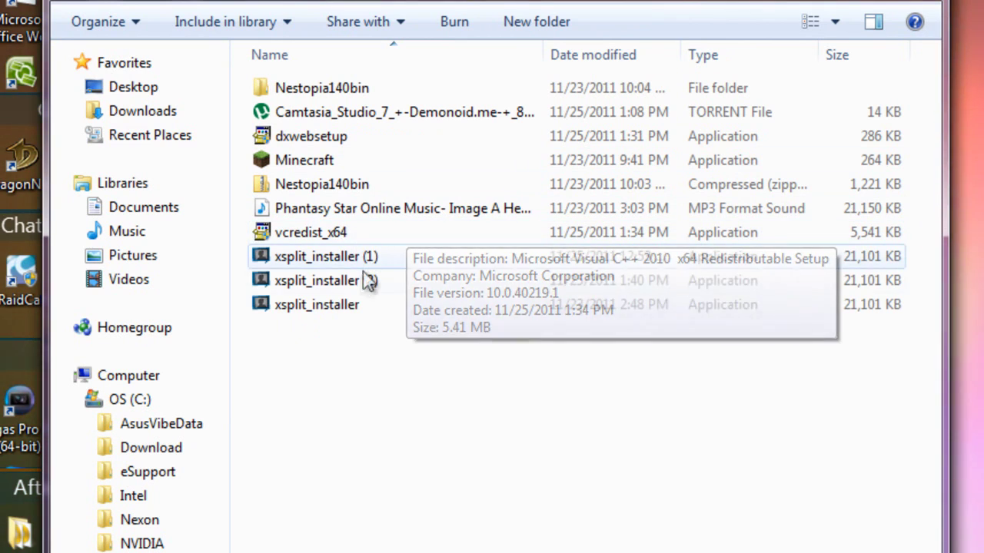
drag(310, 336, 366, 347)
Step: Run xsplit_installer, cancel the setup after the welcome page, and close the wizard
double_click(356, 309)
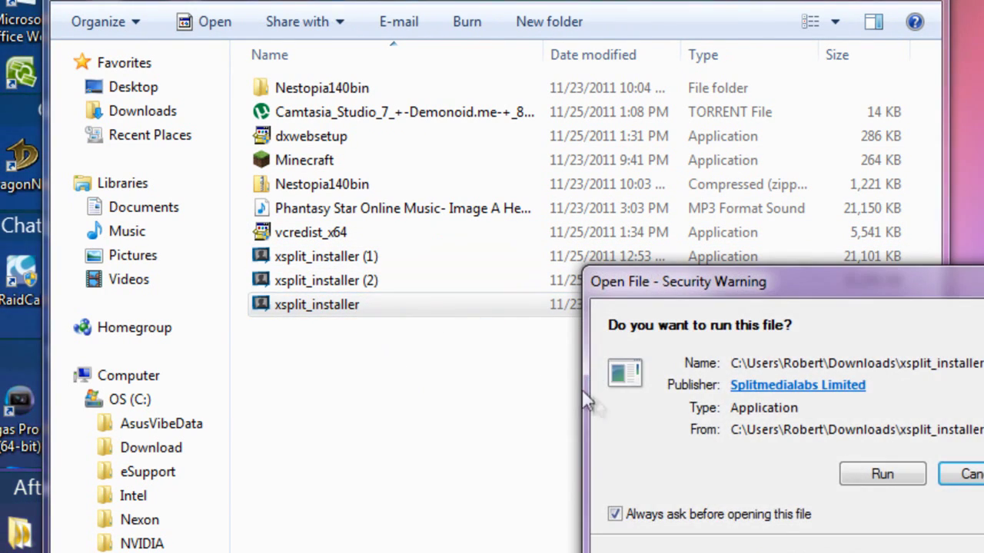
click(886, 478)
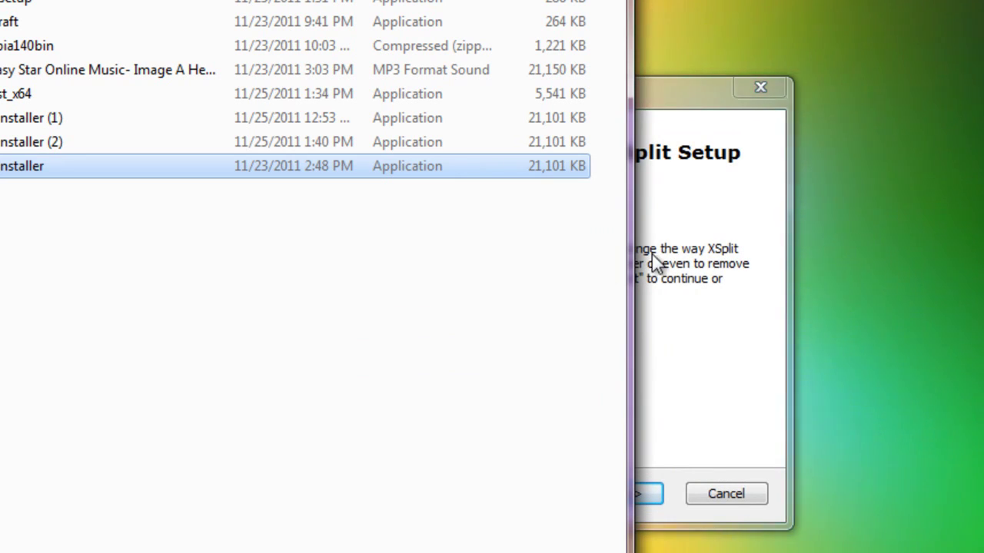
click(655, 251)
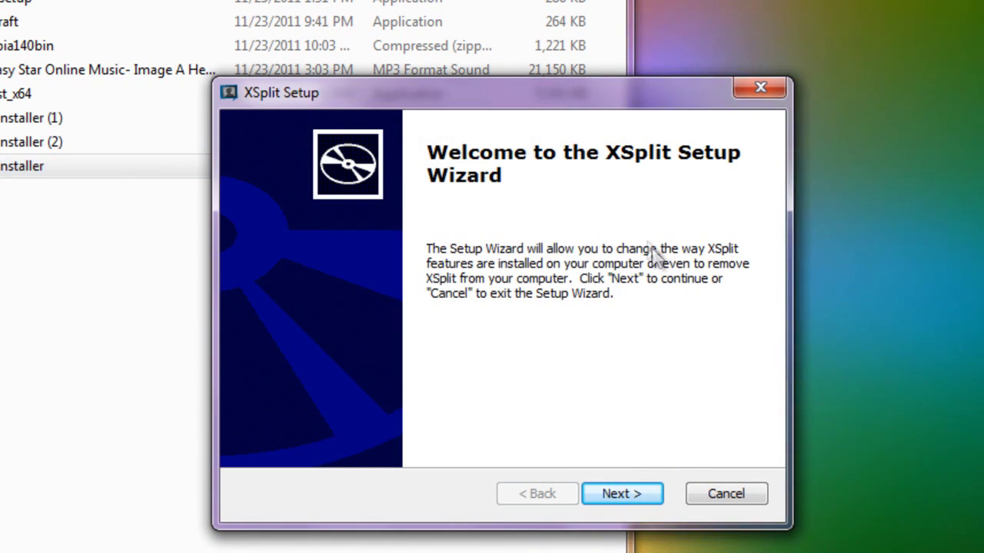
click(606, 495)
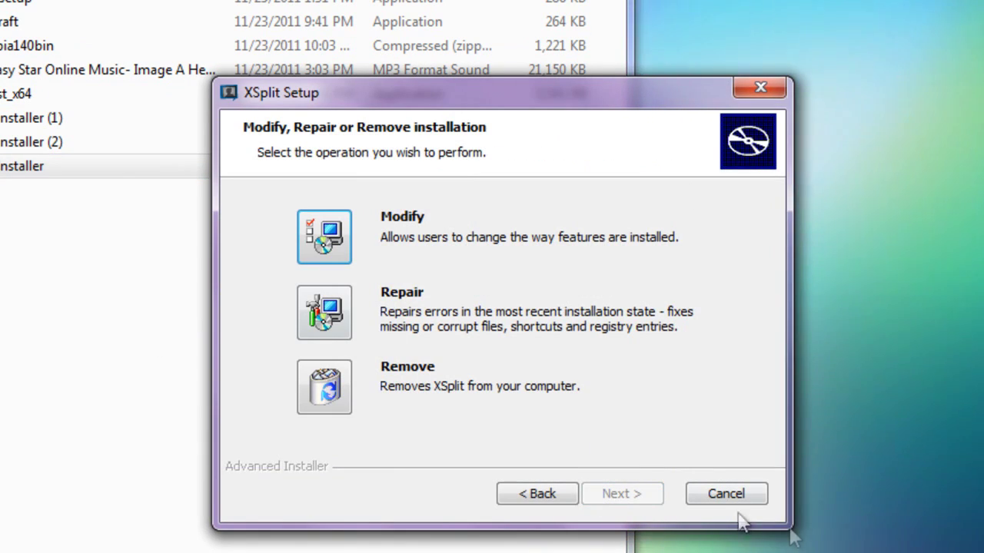
click(748, 498)
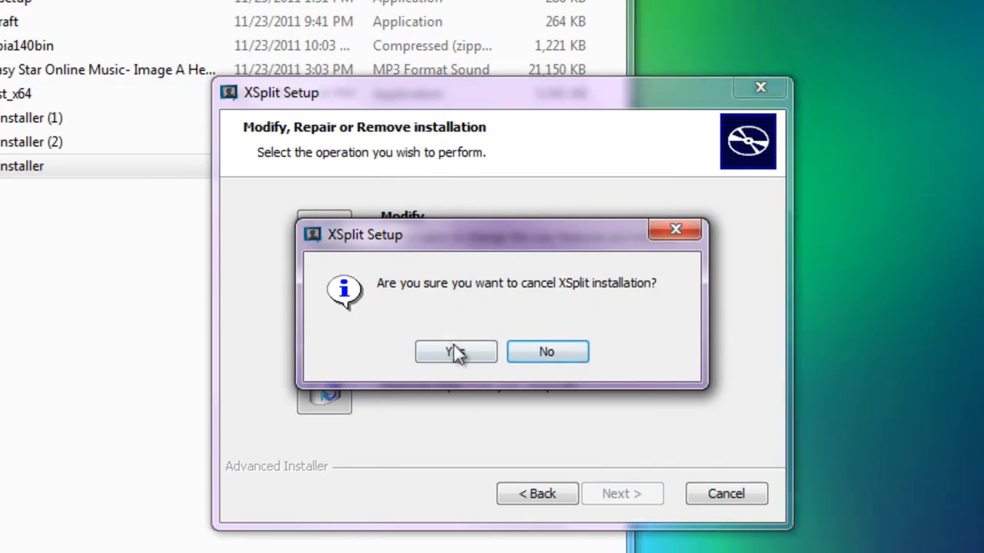
click(457, 352)
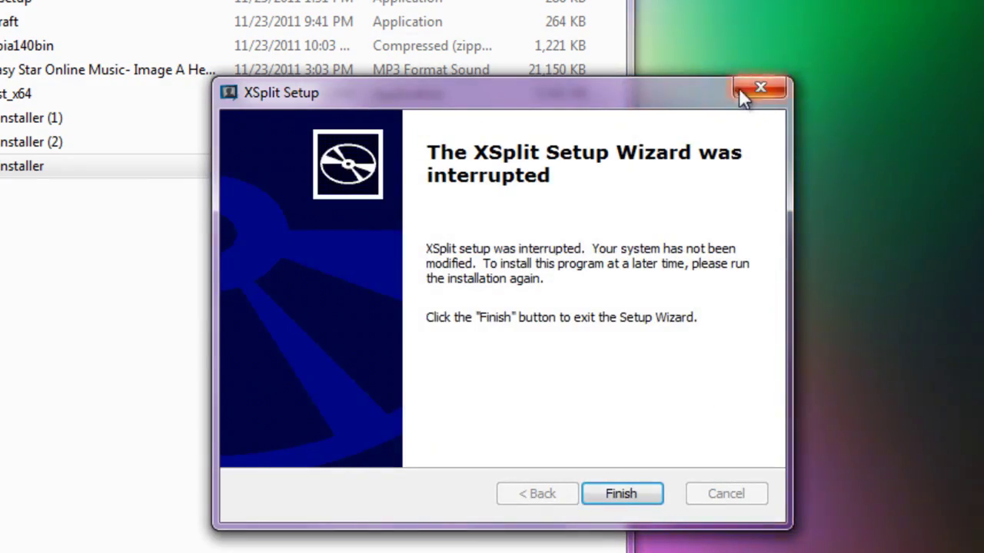
click(740, 88)
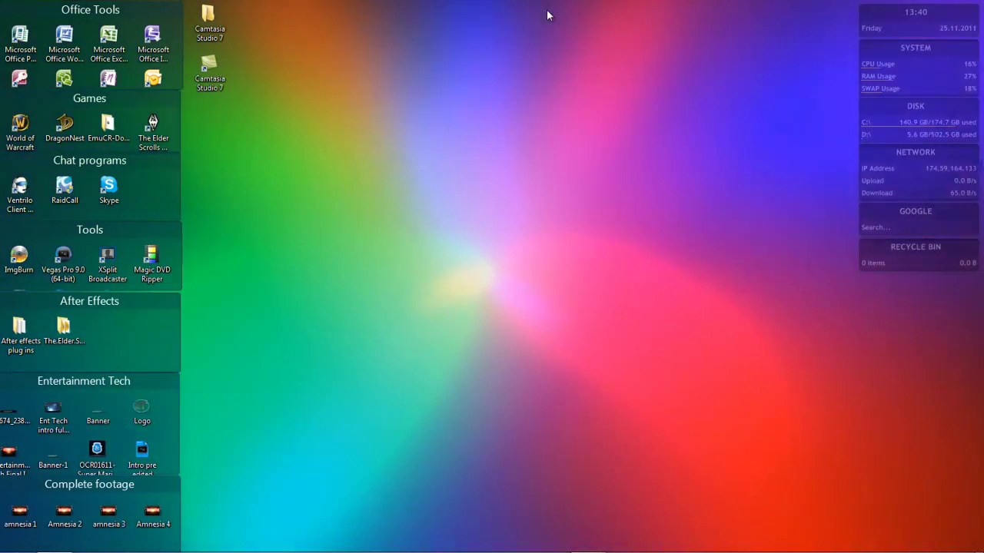
Step: Launch XSplit Broadcaster and delete the titlebase.swf source from Scene 1
mouse_move(510, 548)
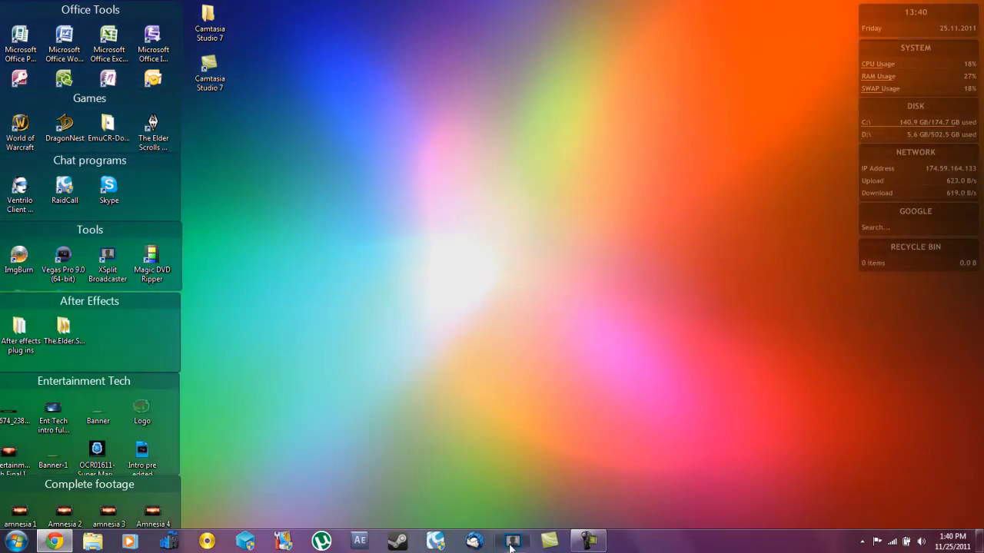
click(510, 548)
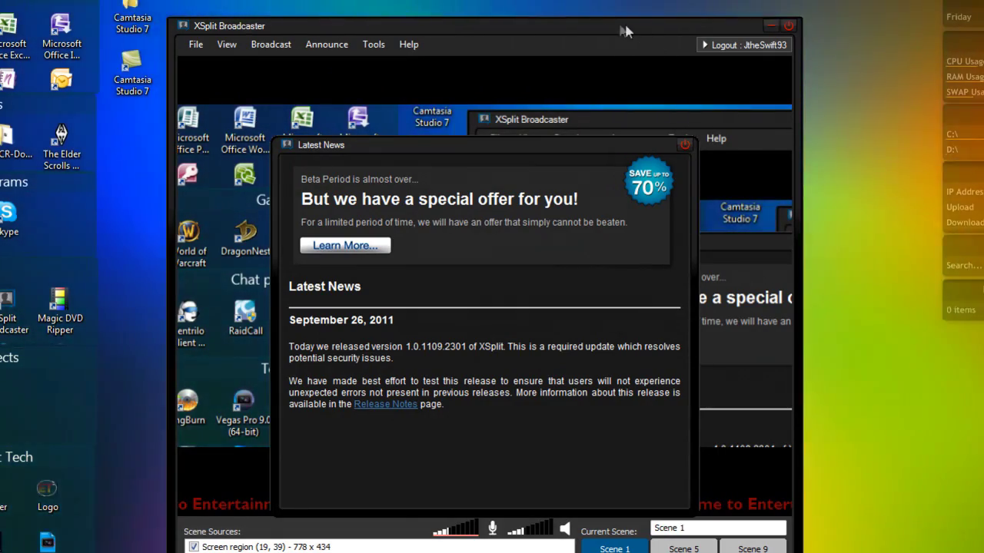
drag(629, 31, 598, 21)
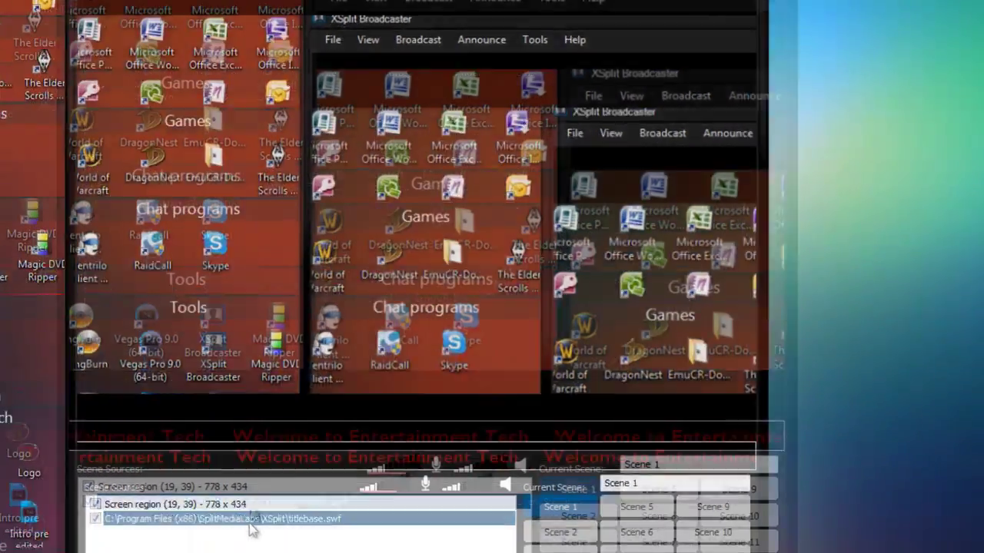
key(Delete)
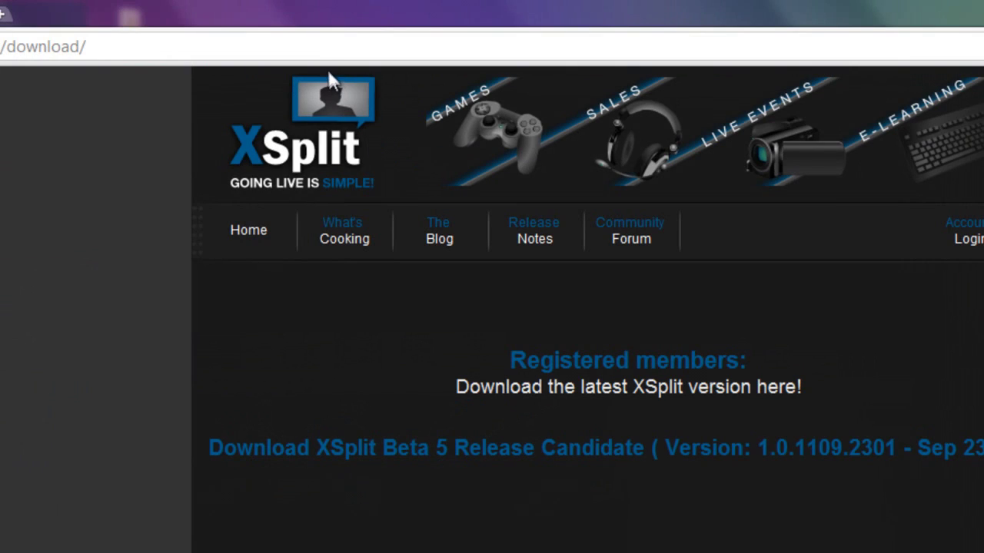
click(329, 51)
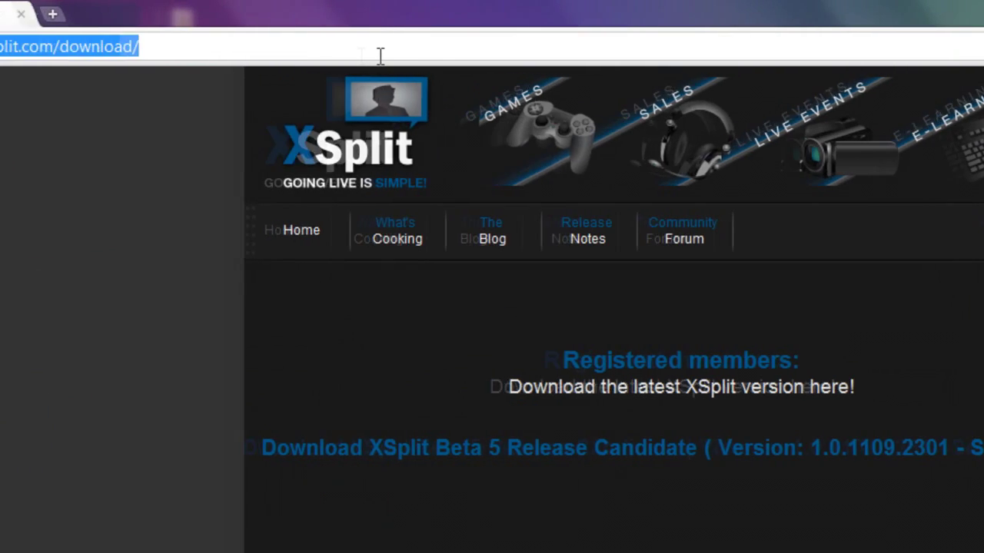
text(www.ju)
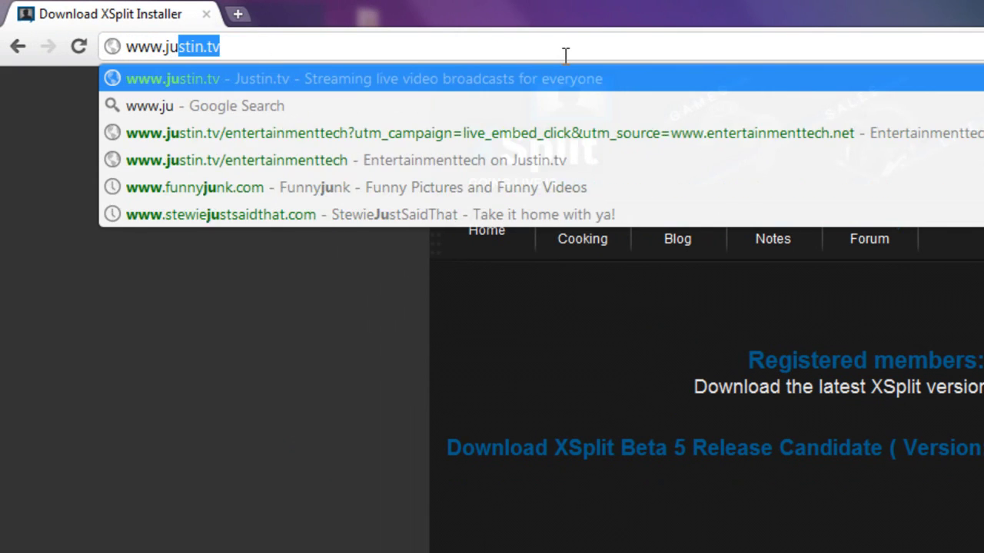
key(Return)
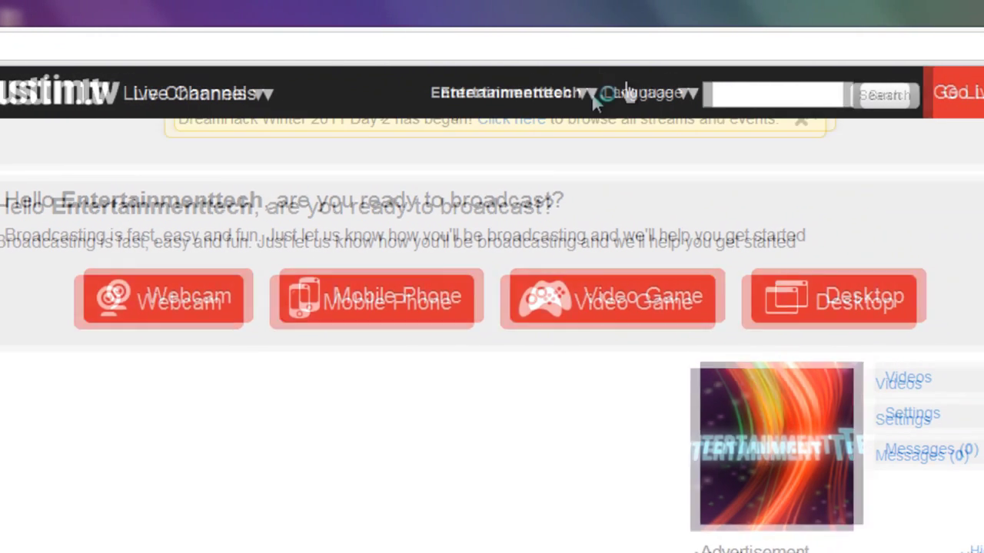
Step: Sign out of the Justin.tv account and dismiss the log-in/sign-up prompt
click(830, 92)
click(152, 432)
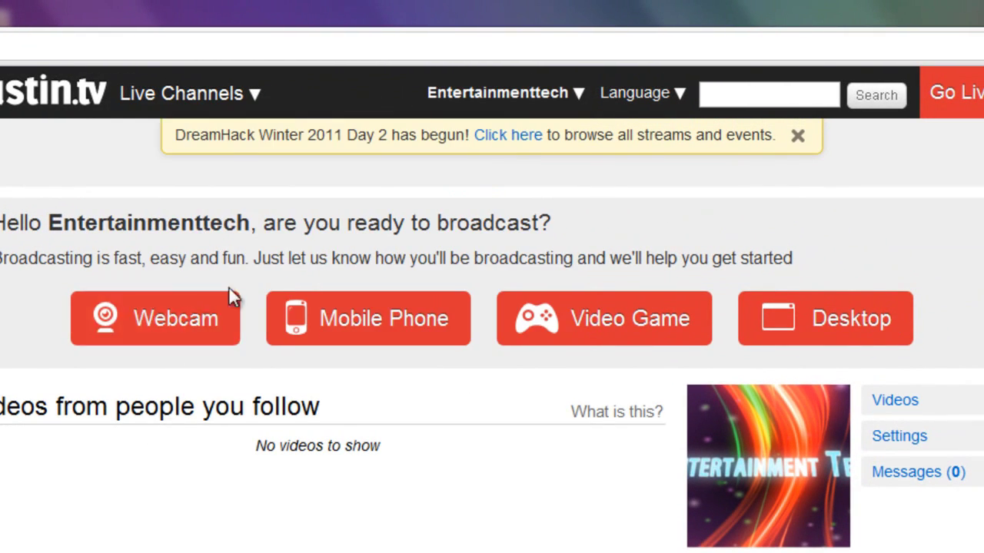
click(626, 94)
click(564, 92)
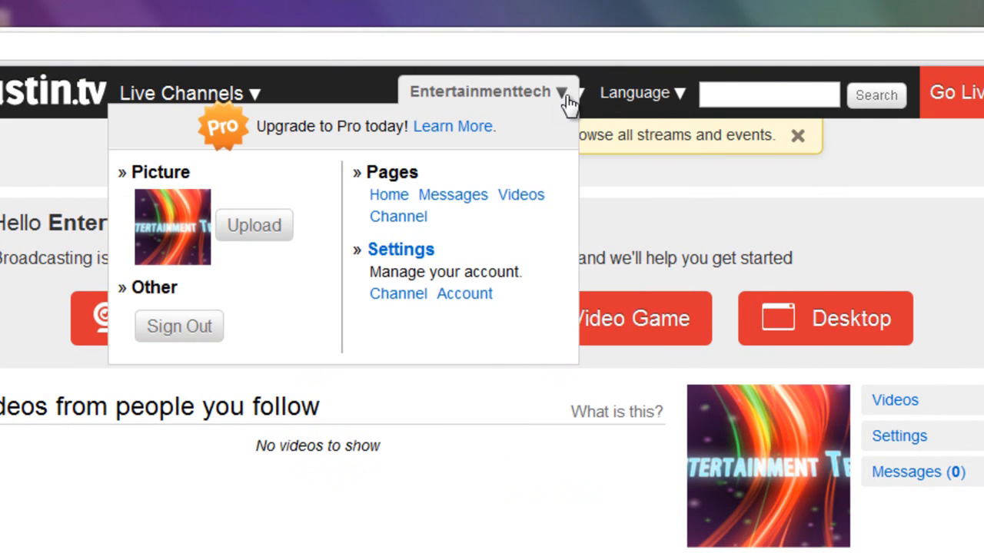
click(355, 495)
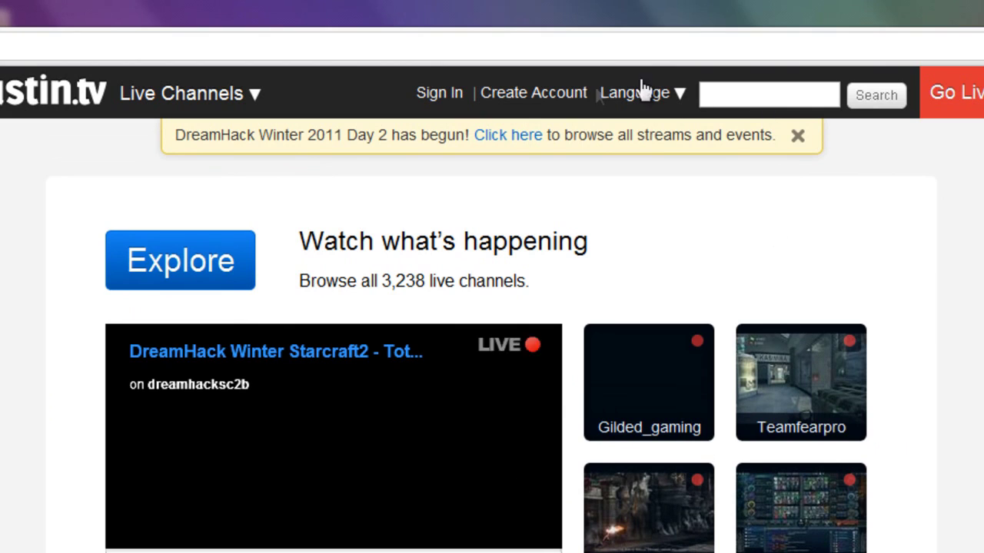
click(555, 99)
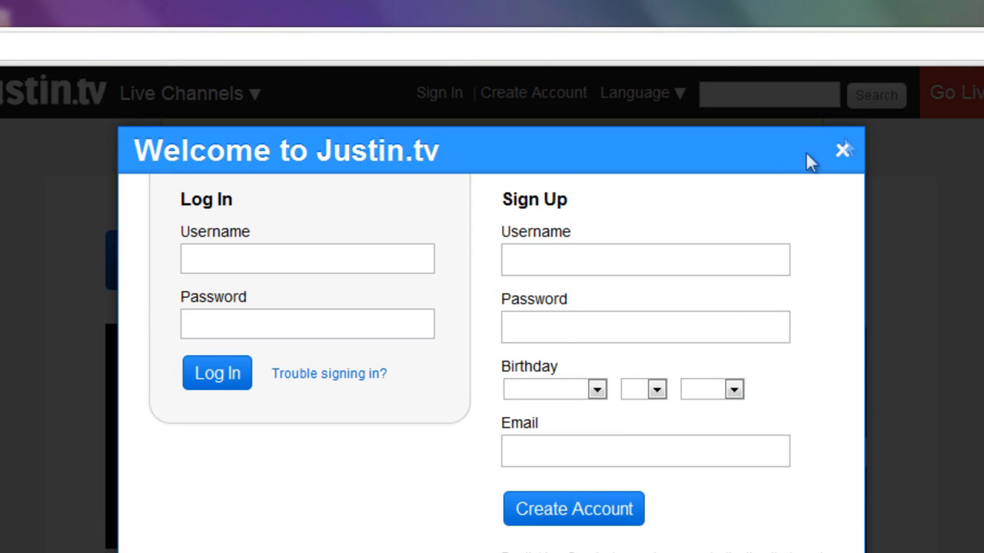
click(843, 152)
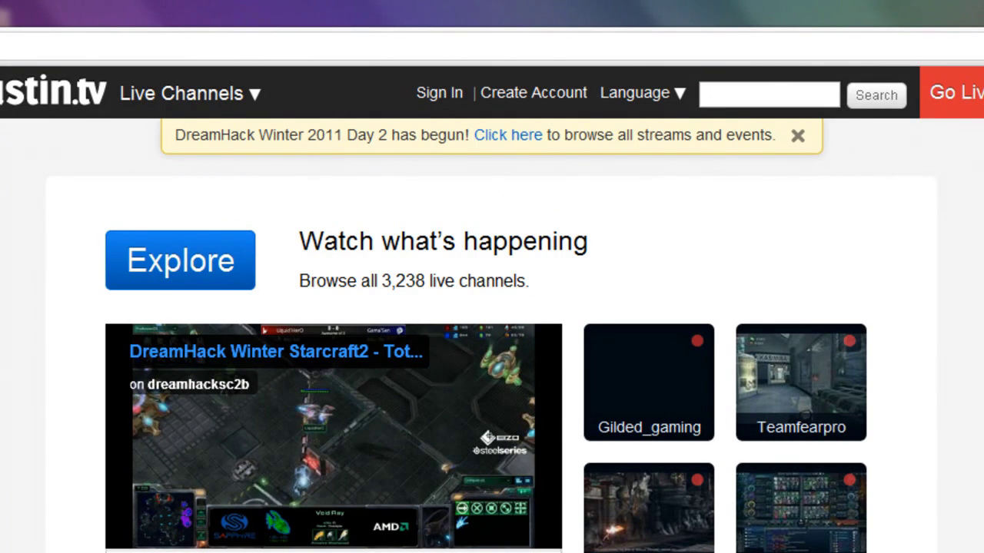
Step: Sign in to Justin.tv with the saved username and password, then open the Channel page
click(440, 93)
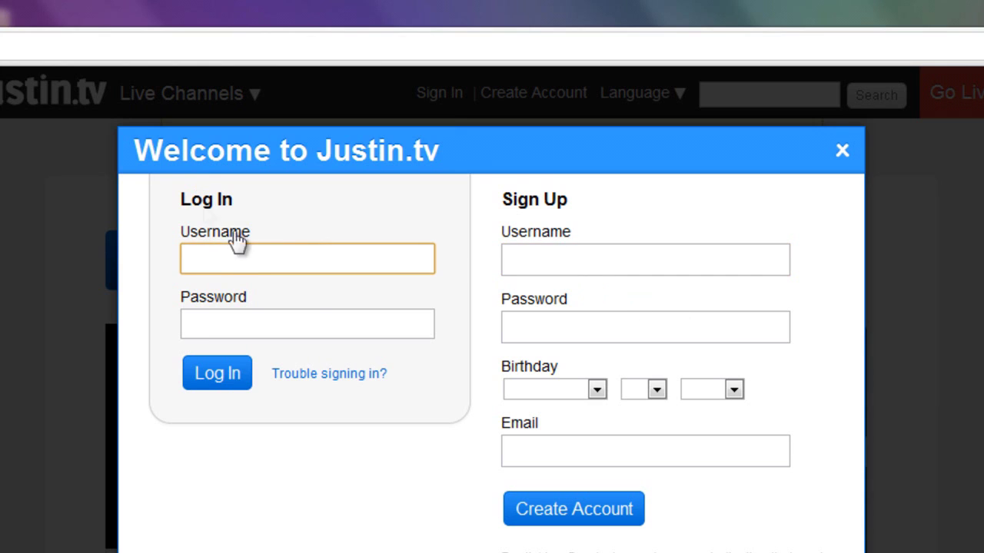
text(Ent)
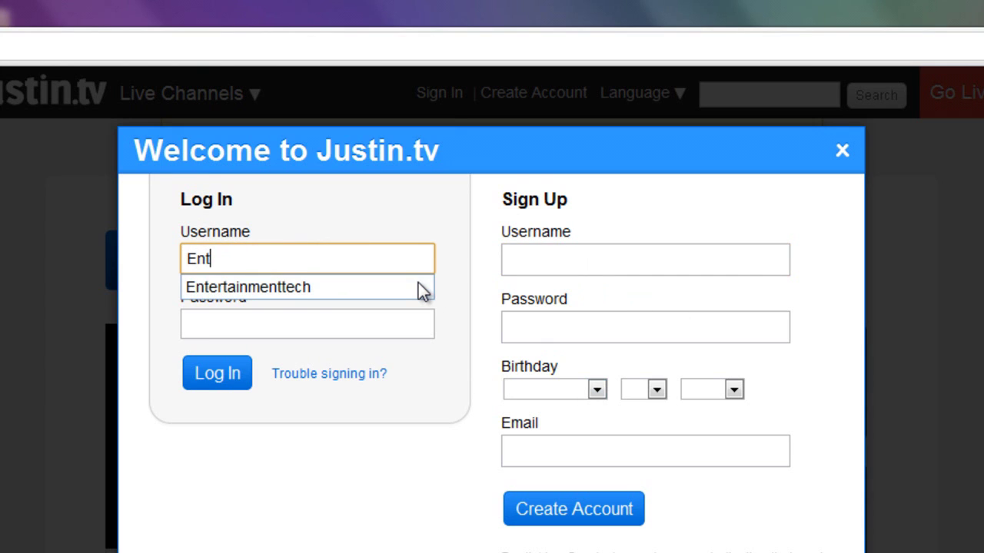
click(375, 287)
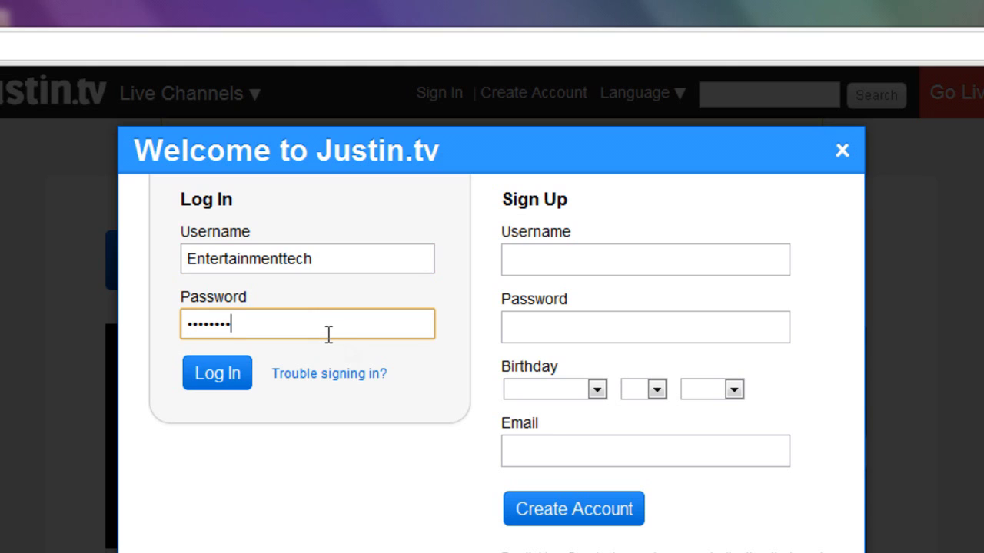
click(194, 374)
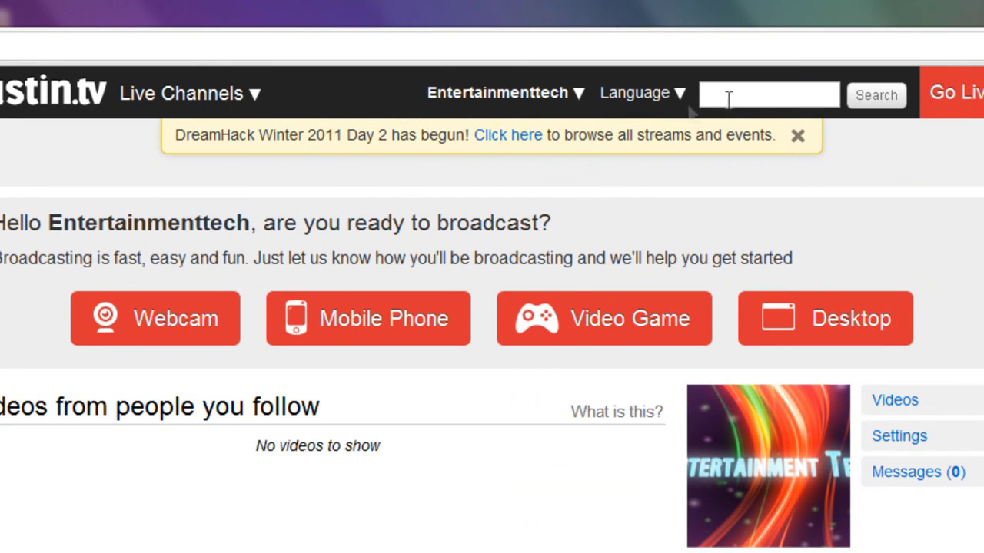
click(578, 104)
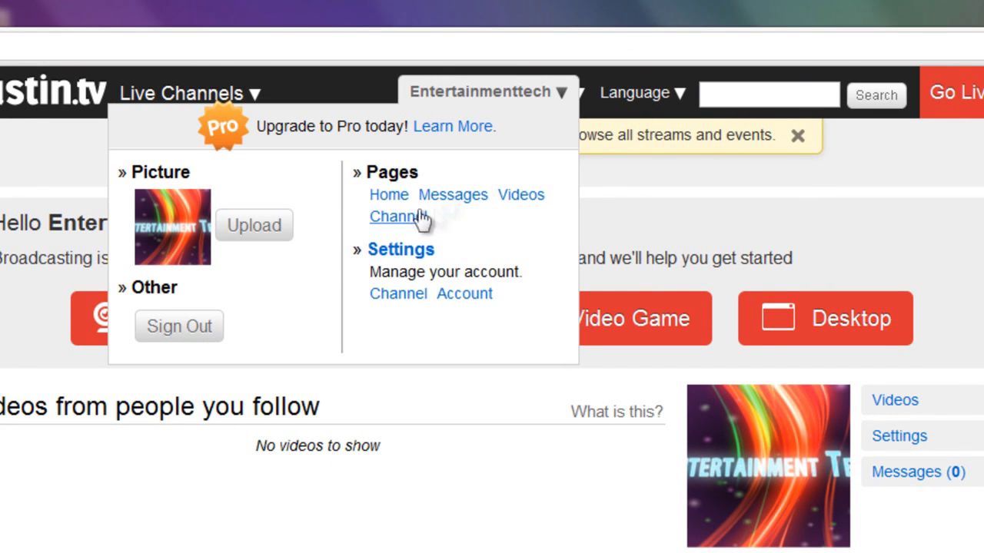
click(422, 219)
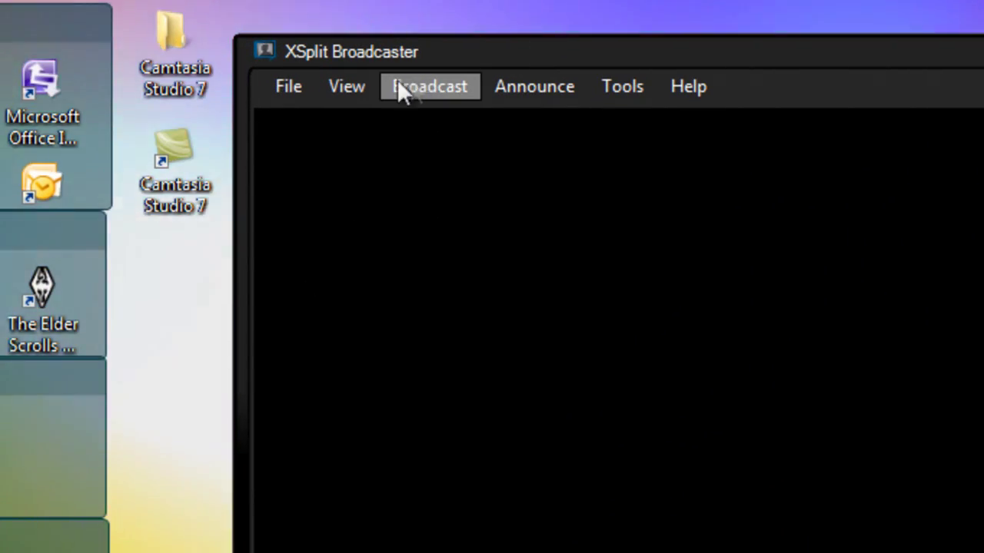
Step: Add a title source reading 'Welcome to Entertainment Tech' in dark blue #003399
click(308, 85)
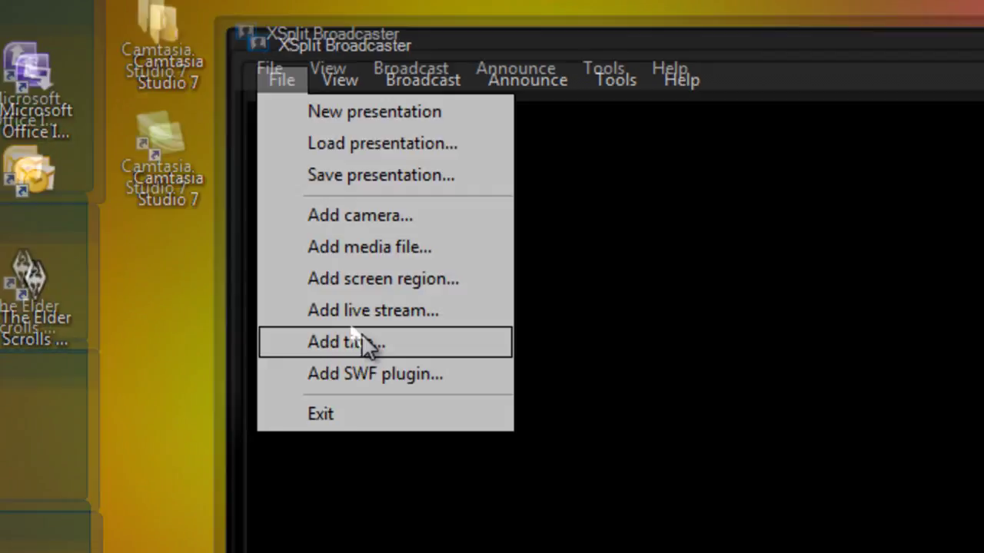
click(358, 348)
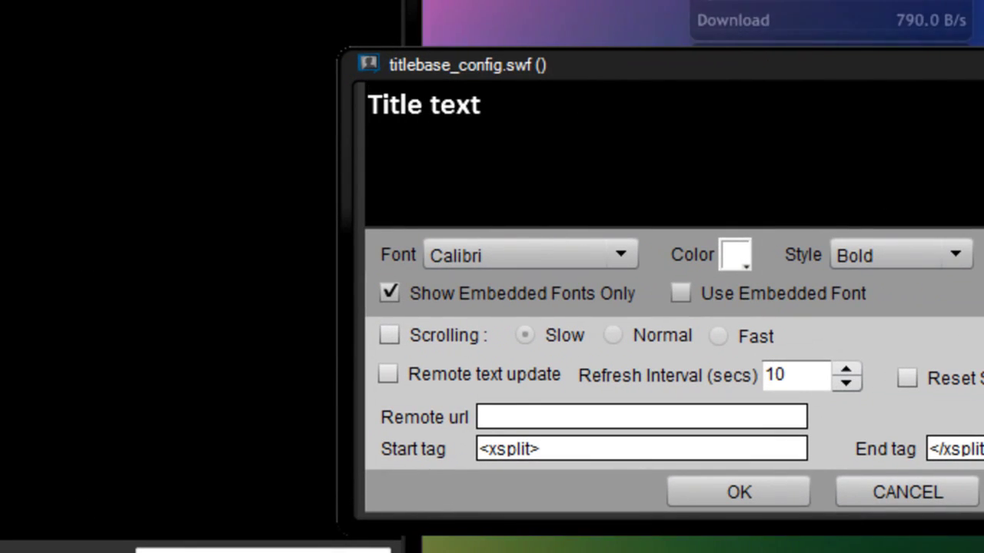
drag(586, 69, 376, 10)
drag(477, 59, 278, 21)
drag(2, 52, 135, 48)
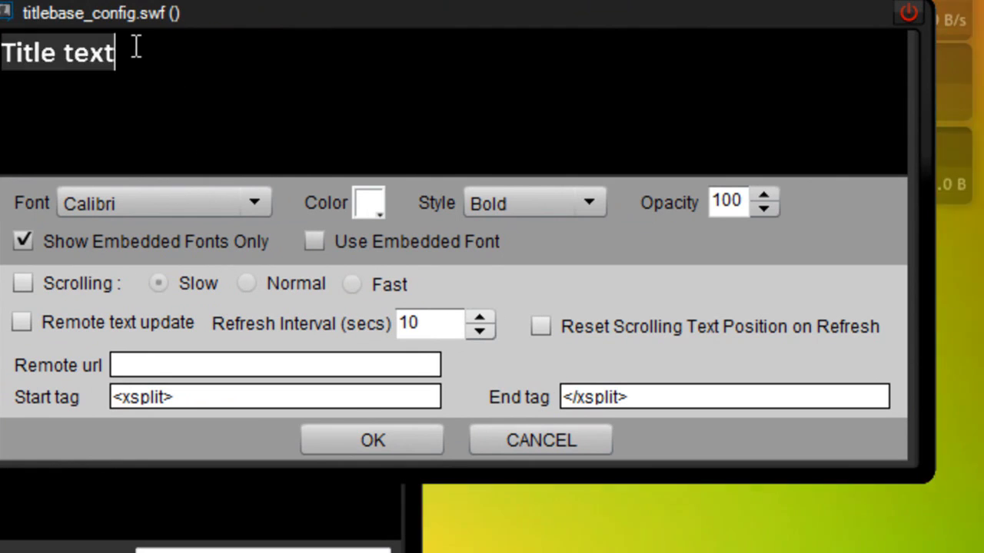
key(BackSpace)
text(Welcom)
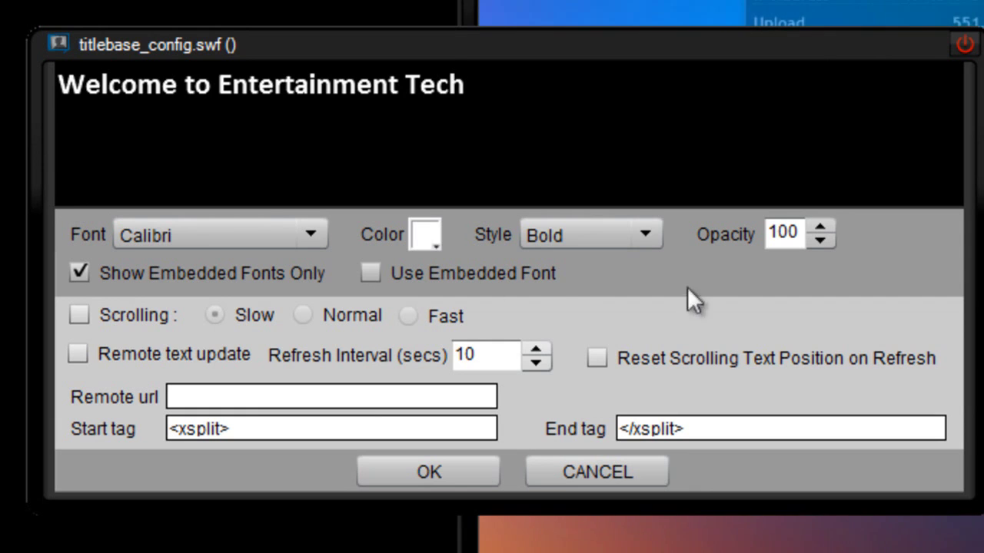
click(425, 235)
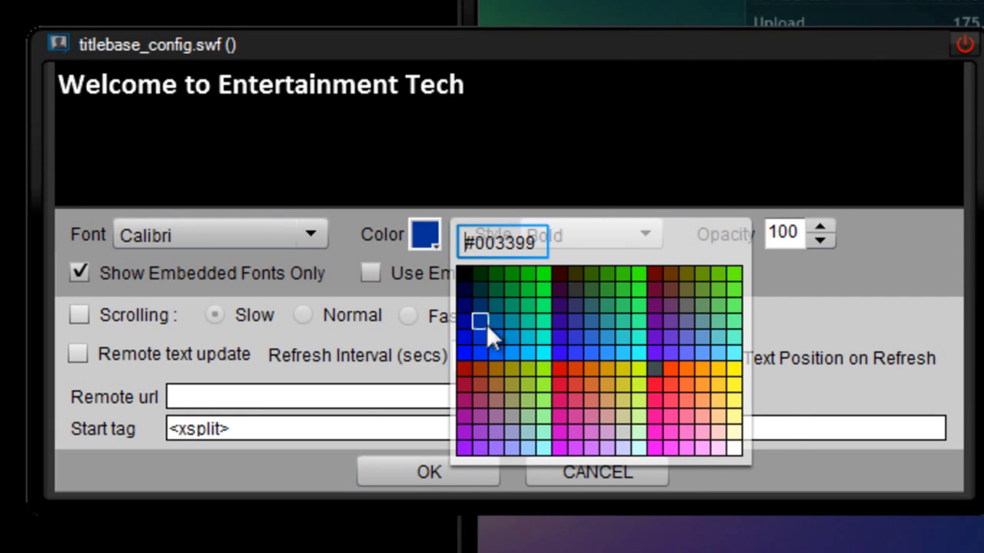
click(483, 325)
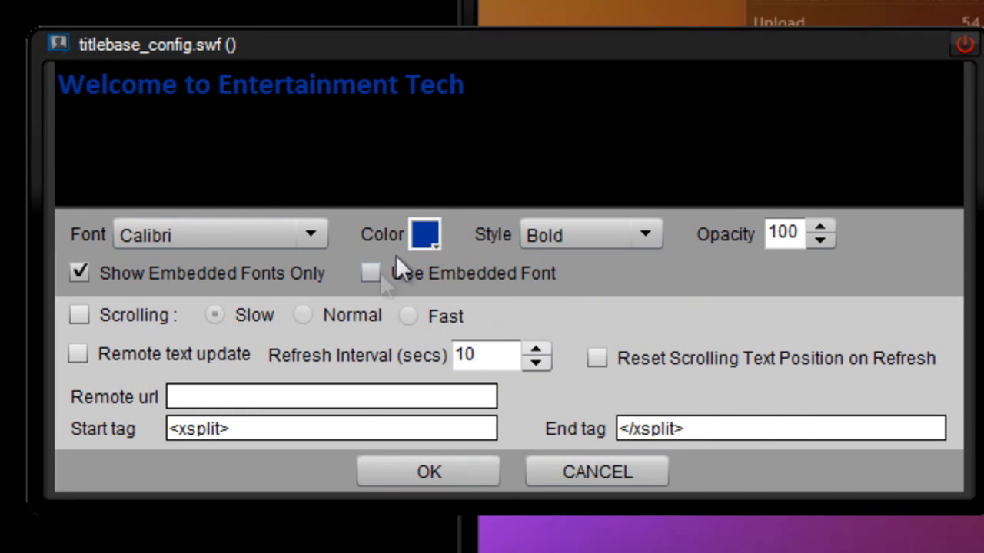
click(470, 478)
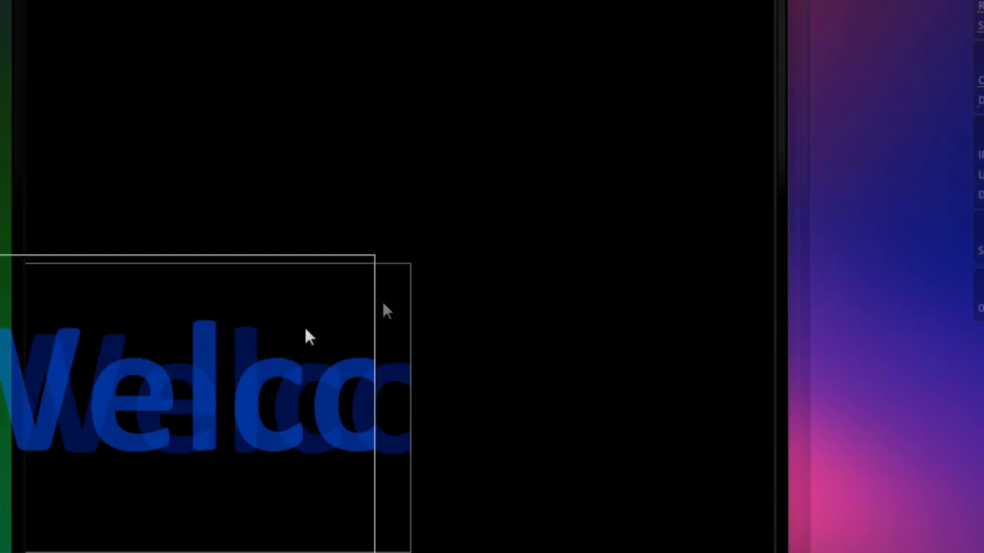
Step: Resize the welcome title box into a thin strip along the bottom of the preview
drag(457, 278, 837, 529)
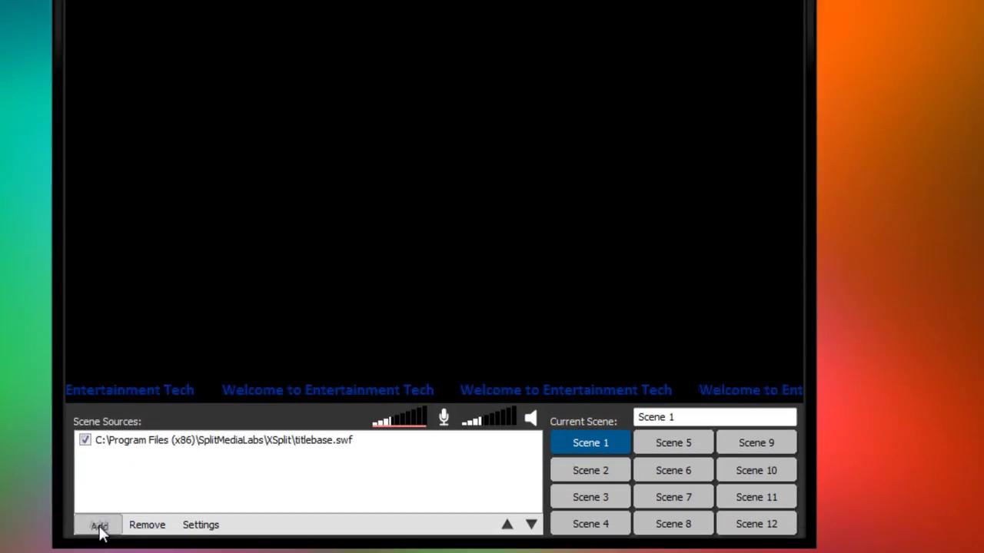
click(100, 529)
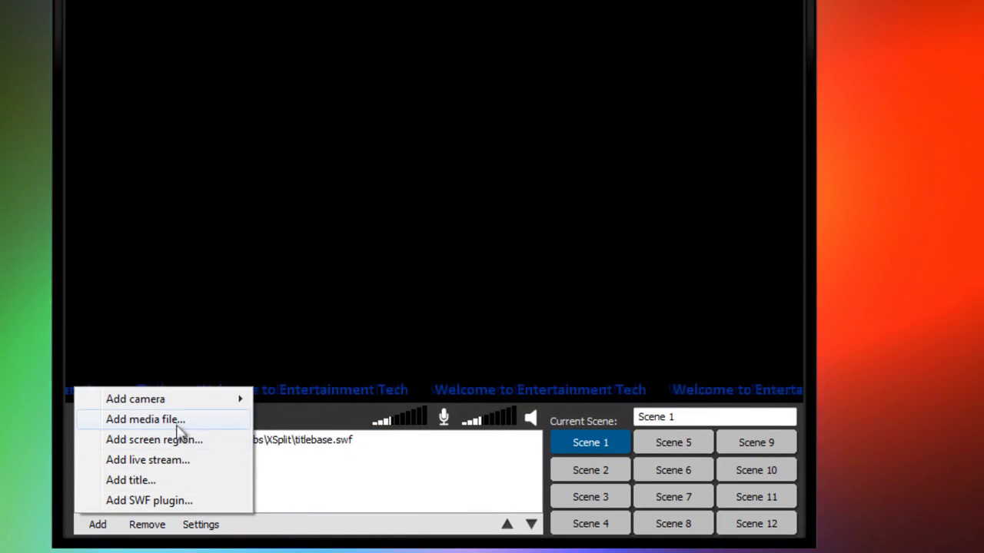
Step: Add a full 1600 x 900 screen region source and enlarge it to fill most of the preview
click(176, 442)
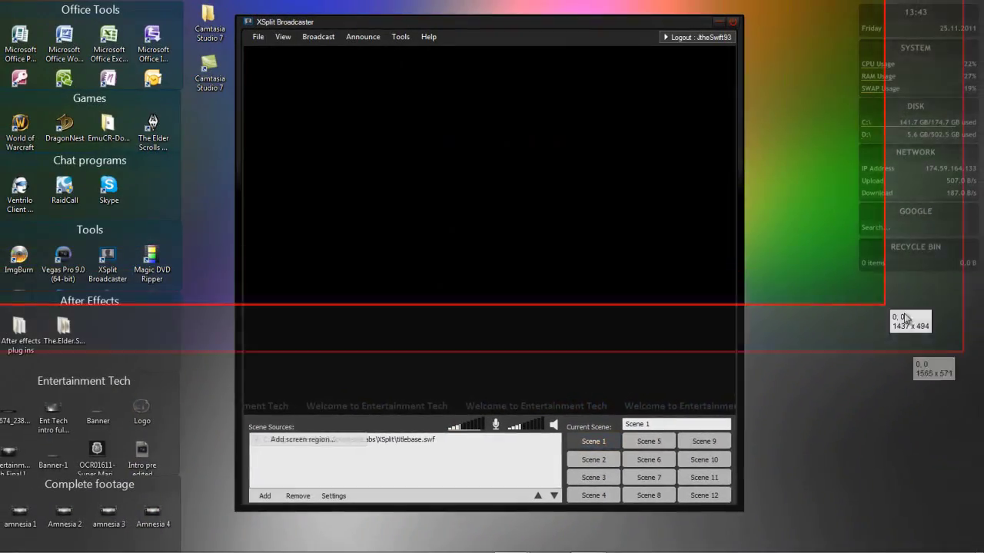
click(330, 74)
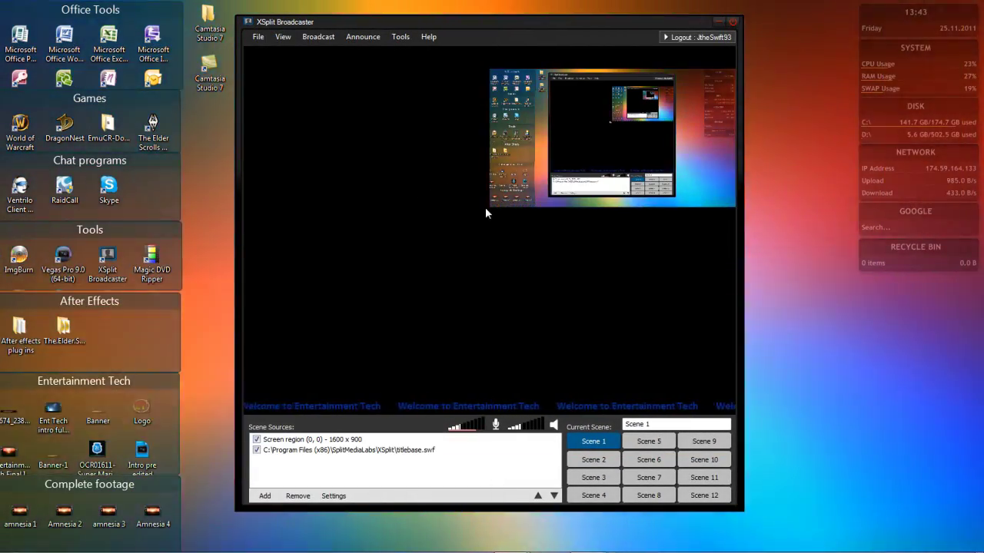
click(488, 209)
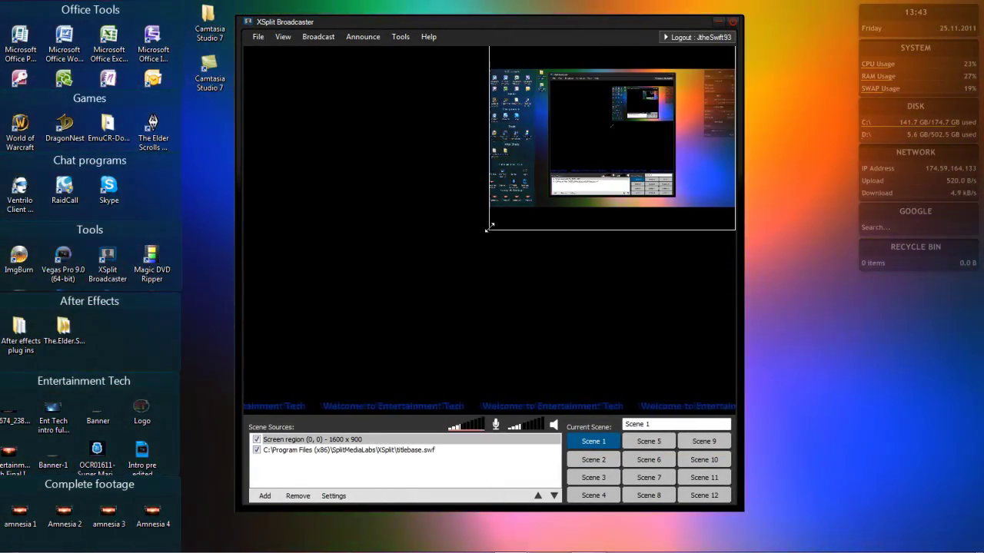
drag(489, 228, 244, 399)
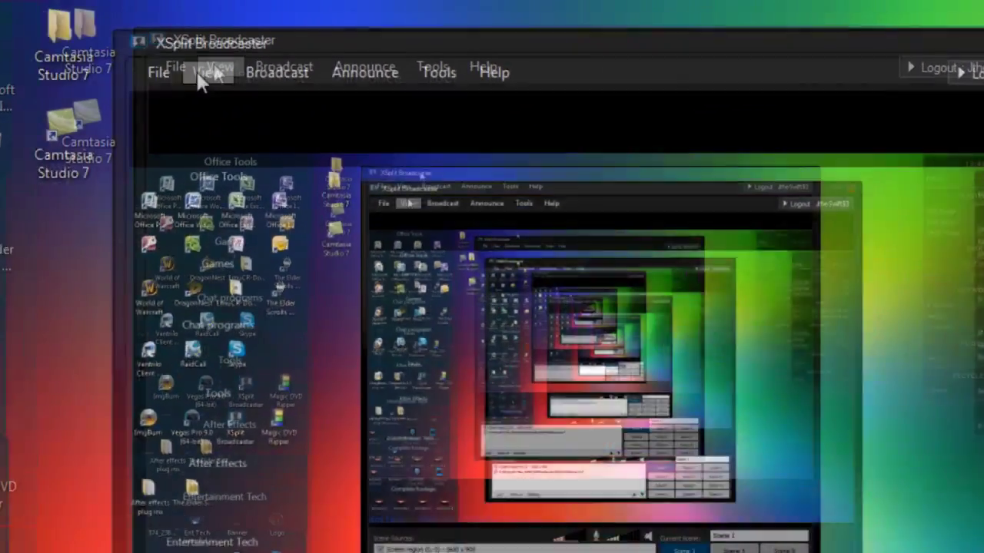
click(282, 37)
mouse_move(295, 52)
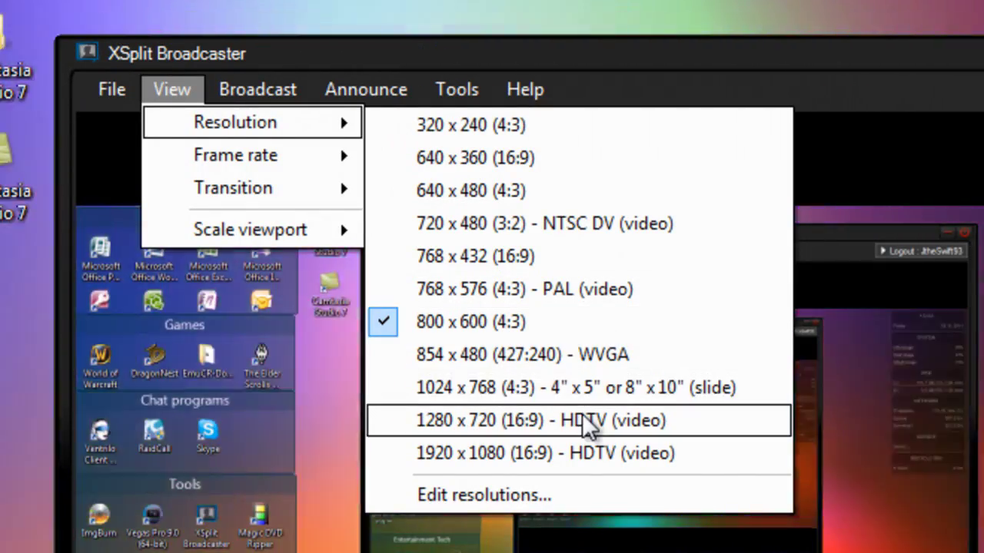
Step: Try 1280 x 720, return the stage to 800 x 600, and confirm 30 fps
click(588, 423)
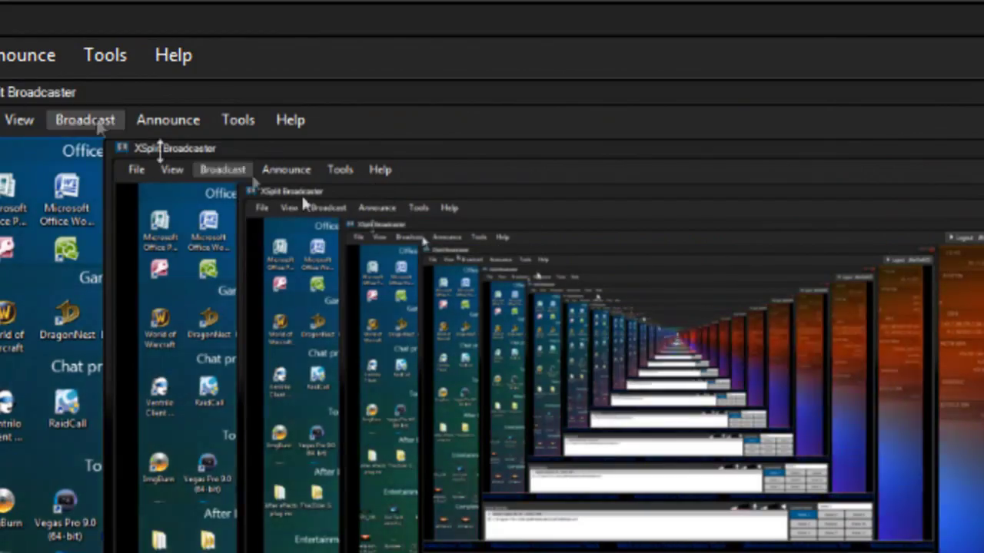
click(2, 55)
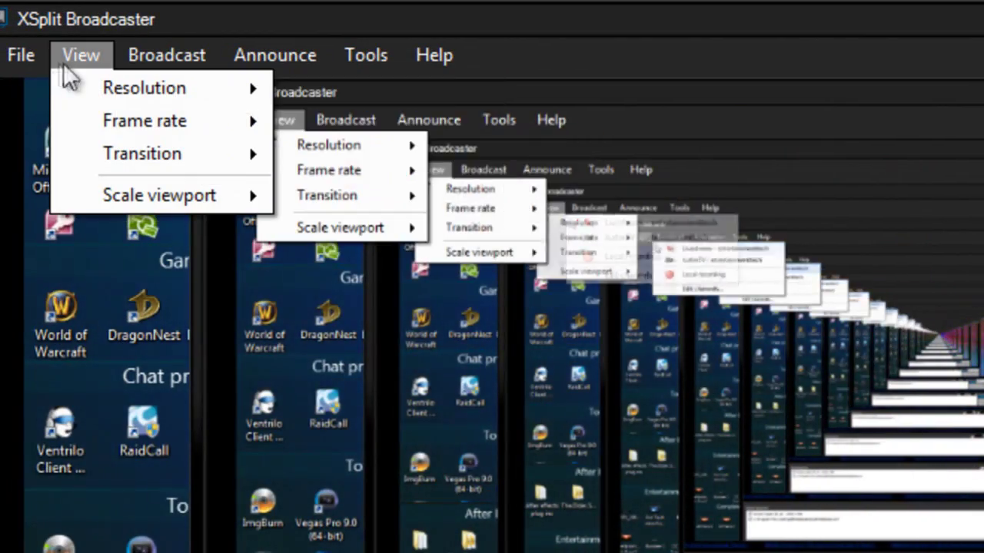
mouse_move(84, 89)
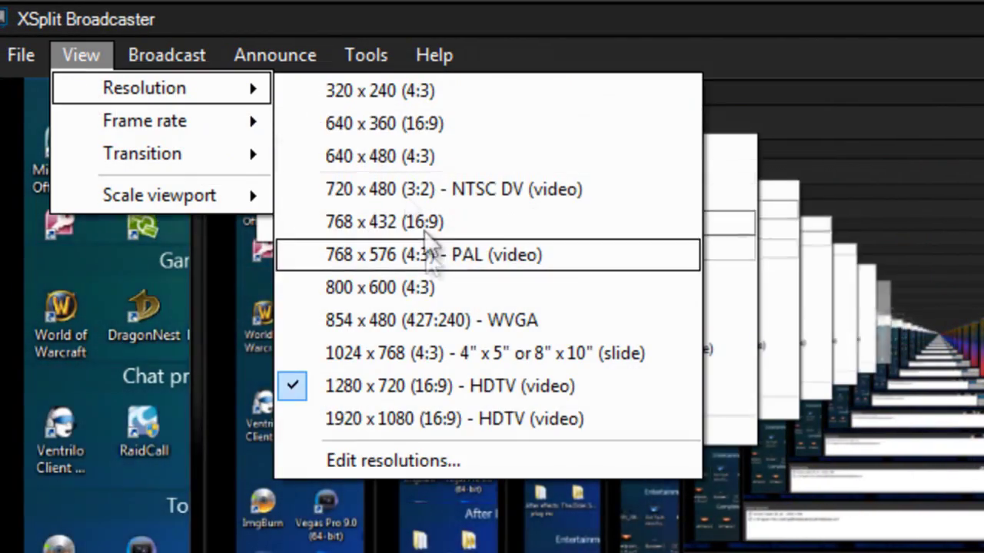
click(449, 290)
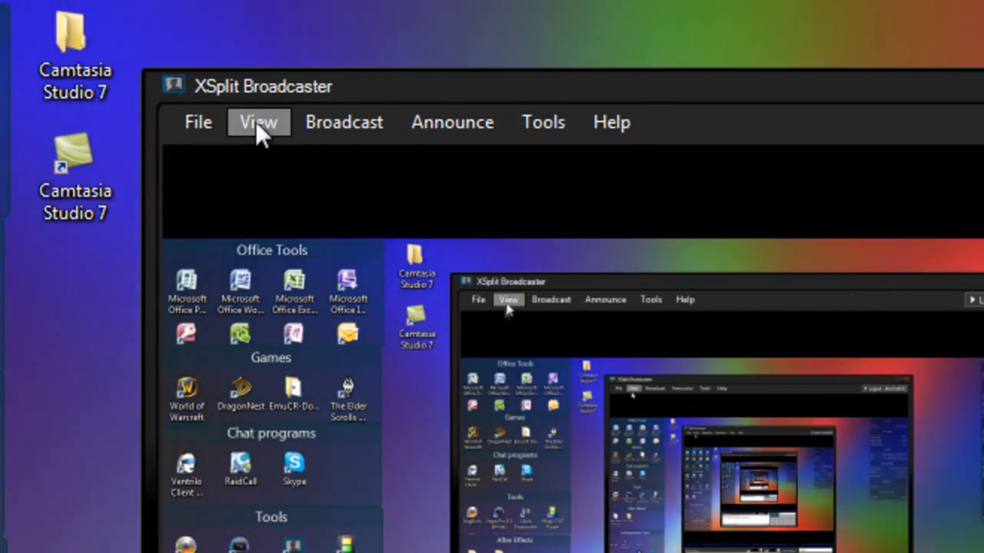
click(255, 121)
mouse_move(313, 192)
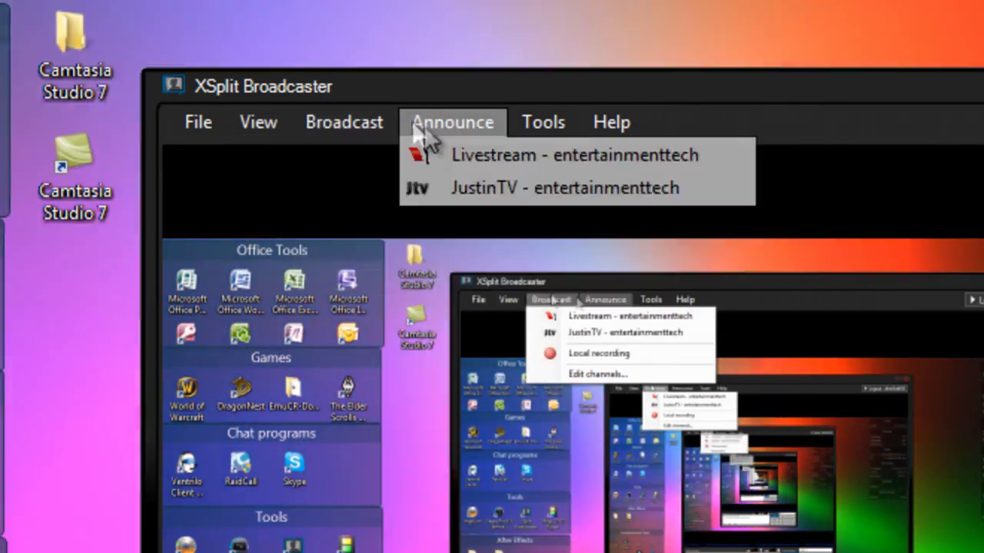
Step: In the channel settings, look over Profile and General and enable Skype interaction
mouse_move(334, 121)
click(397, 262)
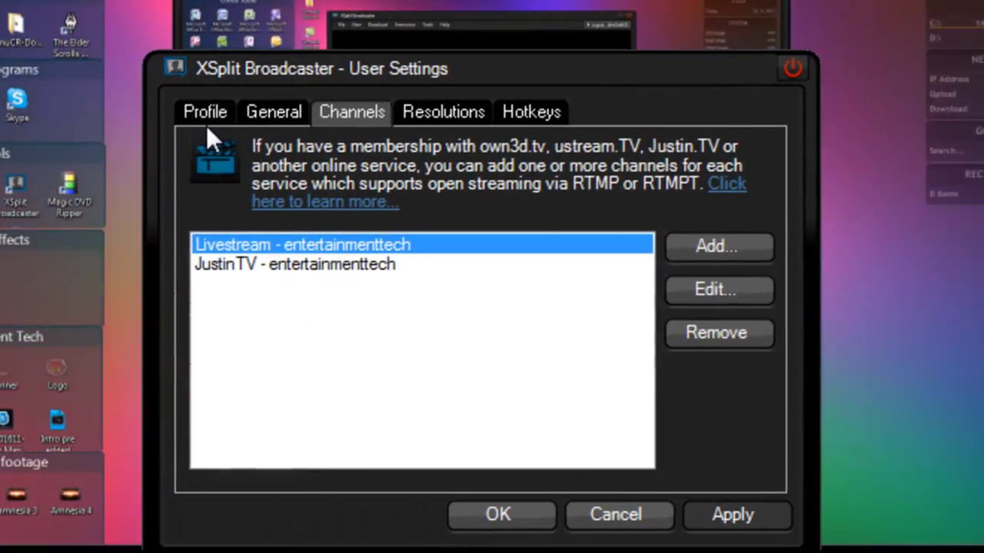
click(481, 474)
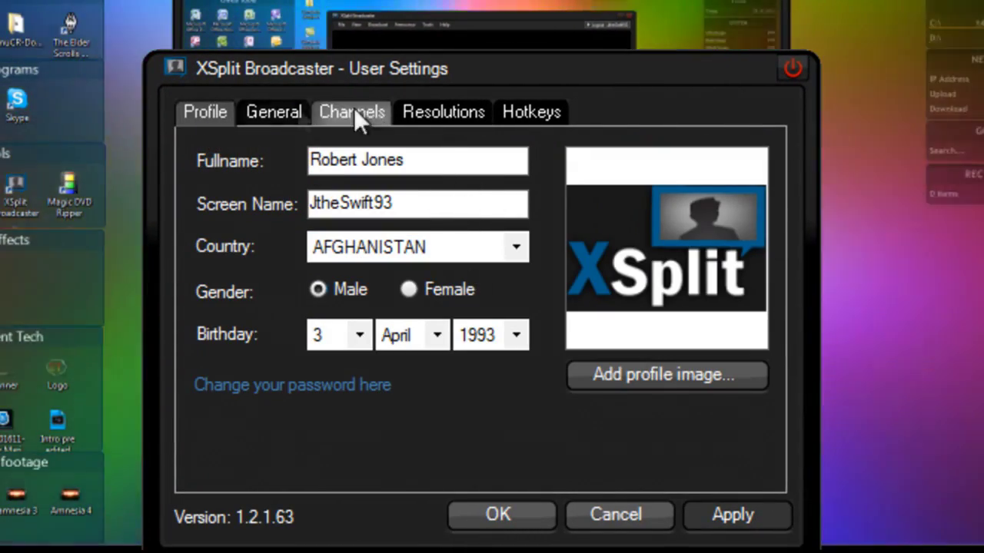
click(290, 112)
click(510, 206)
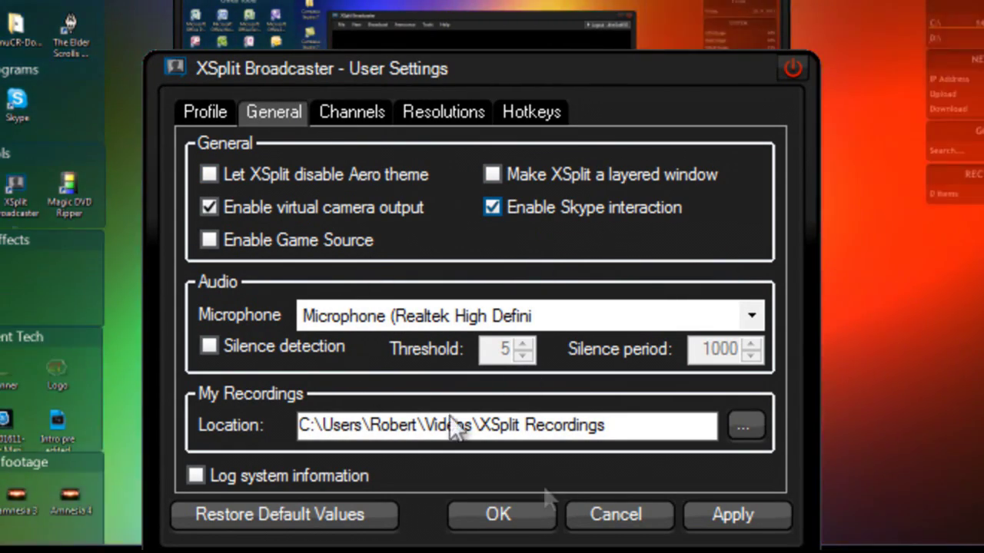
Step: Back on Channels, add a JustinTV channel and select it in the list
click(347, 112)
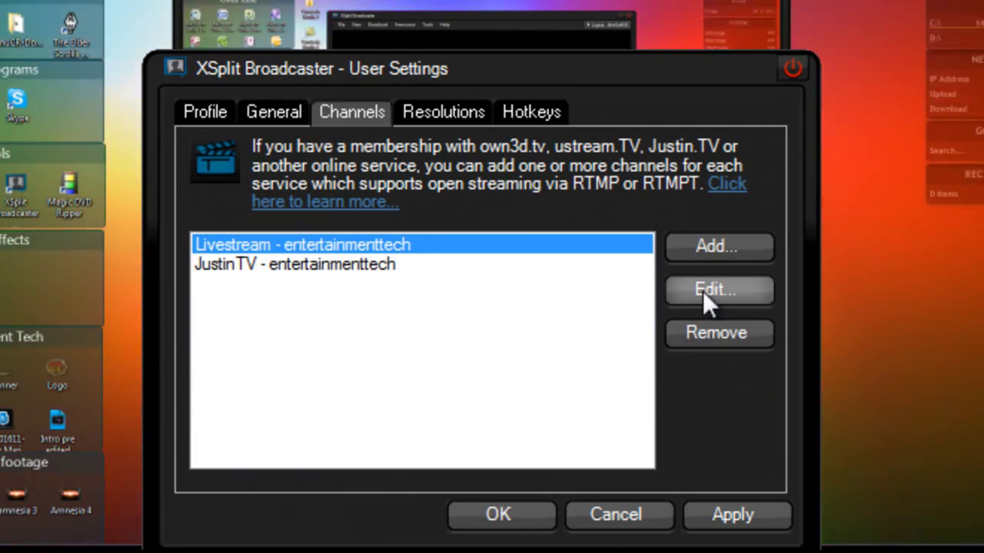
click(702, 250)
click(730, 182)
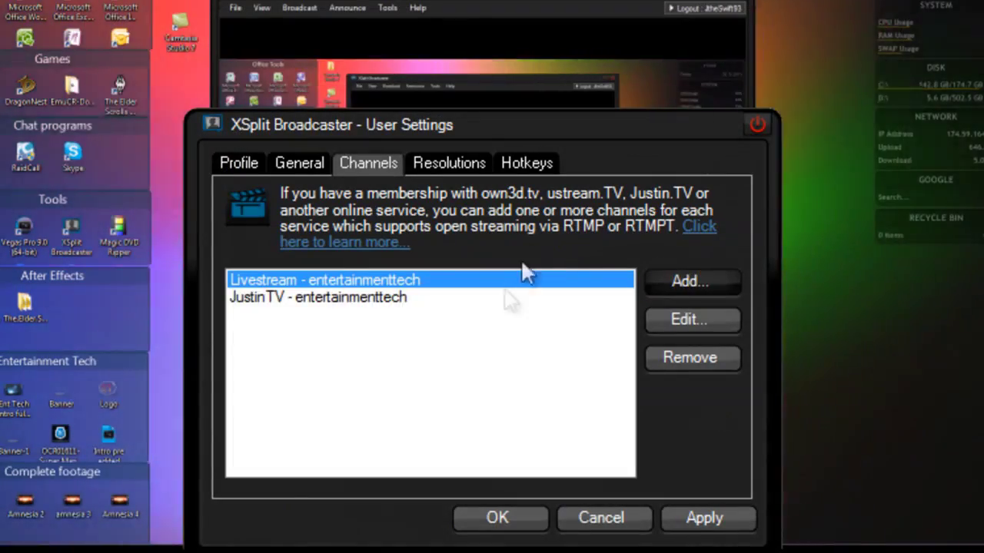
click(495, 300)
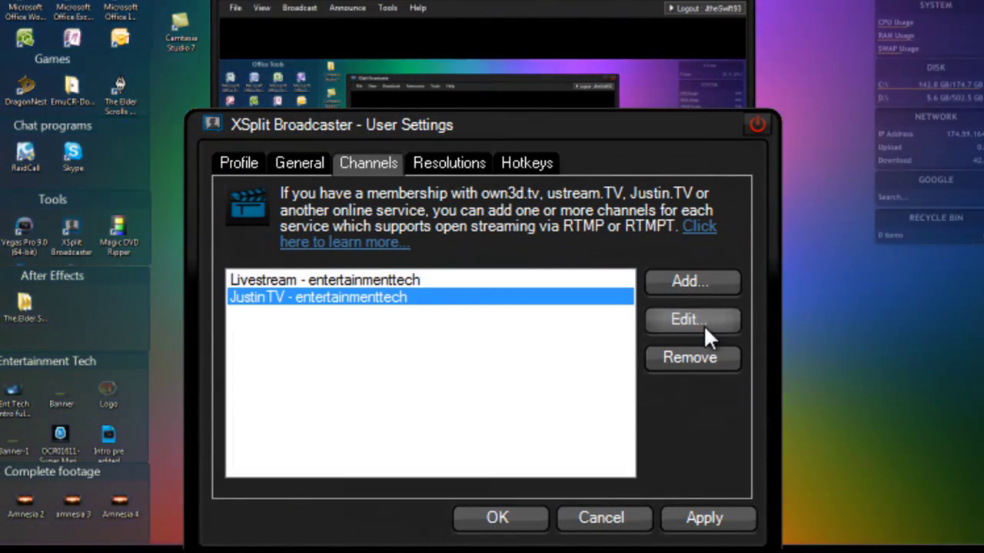
Step: Target the account's own JustinTV channel, keep 1500 kbps bitrate and 1500 kbit buffer, and save
click(703, 326)
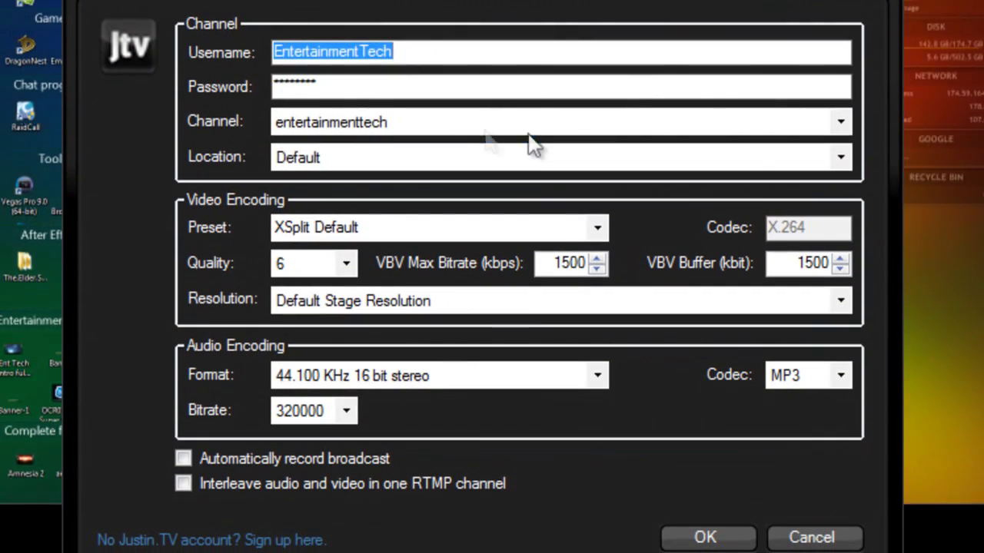
click(530, 163)
click(531, 146)
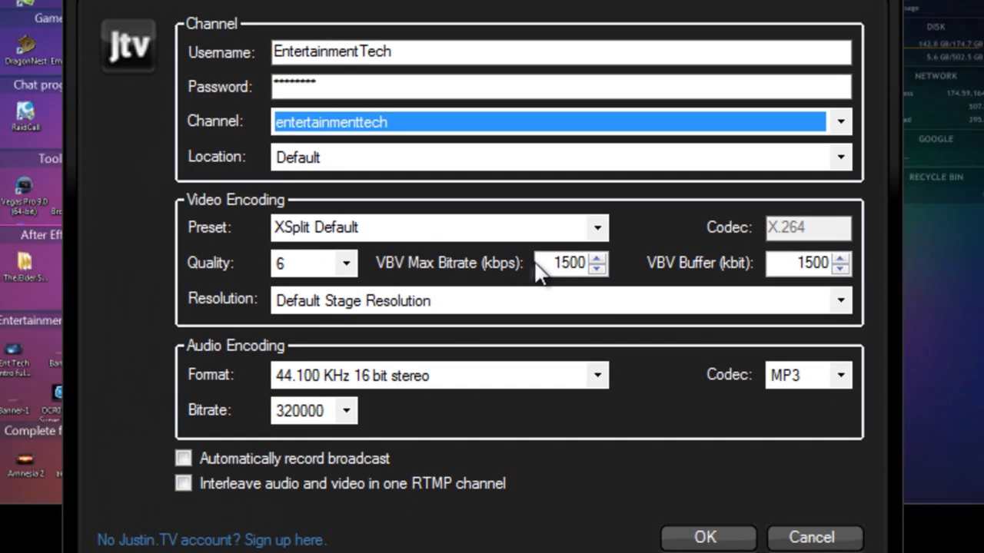
drag(542, 263, 548, 262)
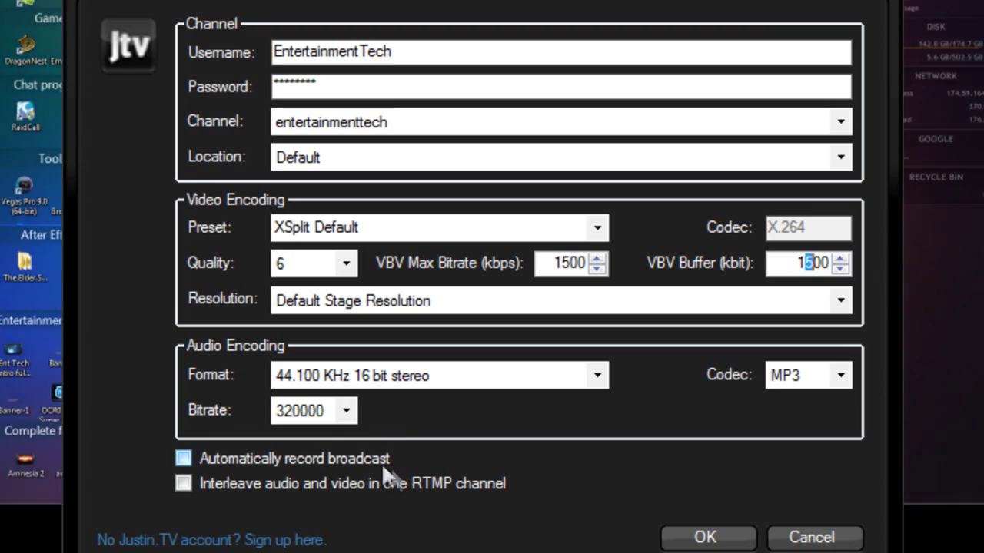
click(730, 543)
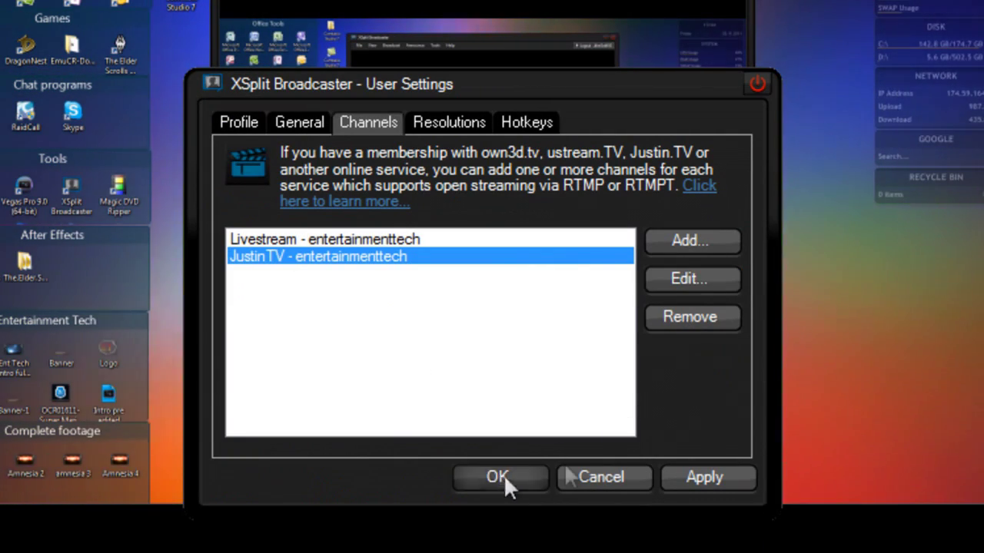
Step: Save the user settings, dismiss the confirmation, and start streaming to JustinTV
click(503, 474)
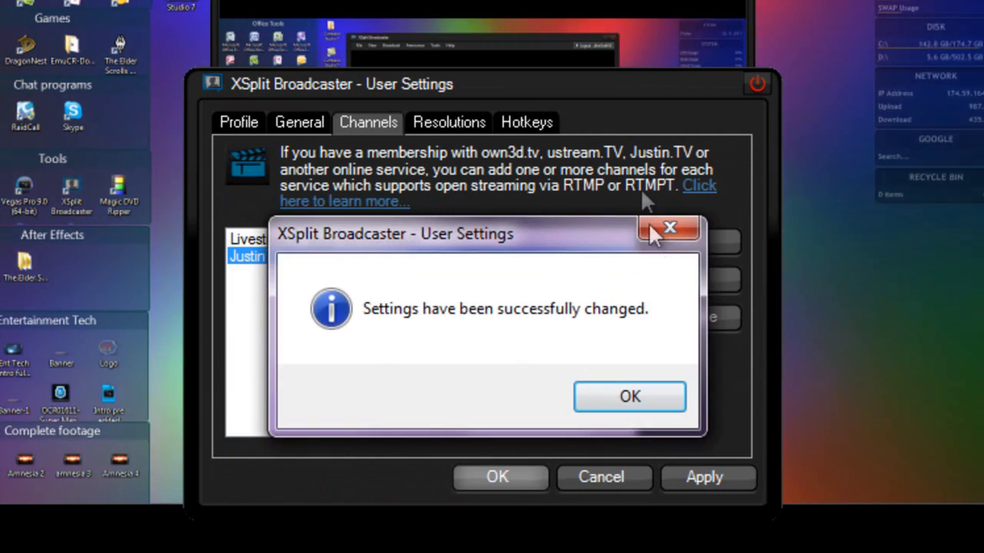
click(589, 408)
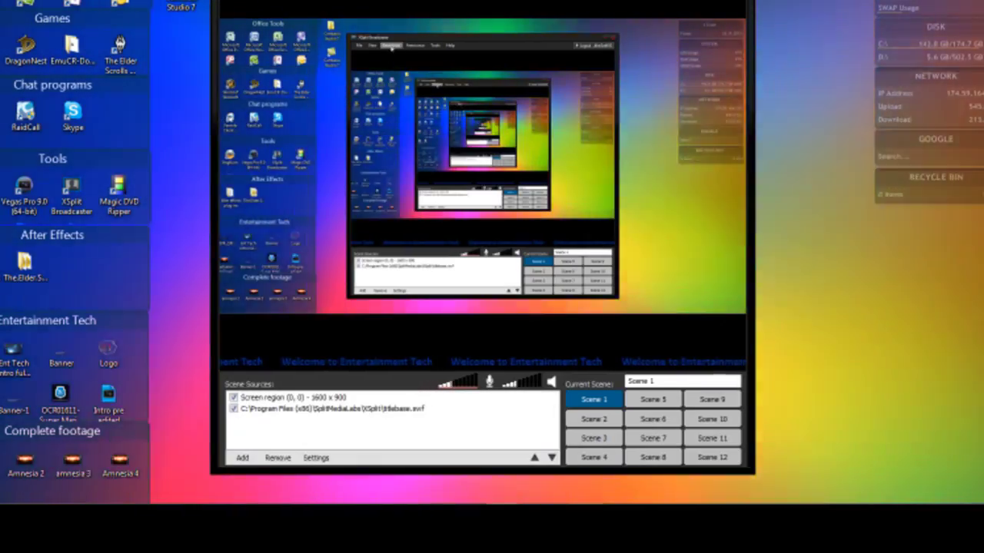
click(373, 3)
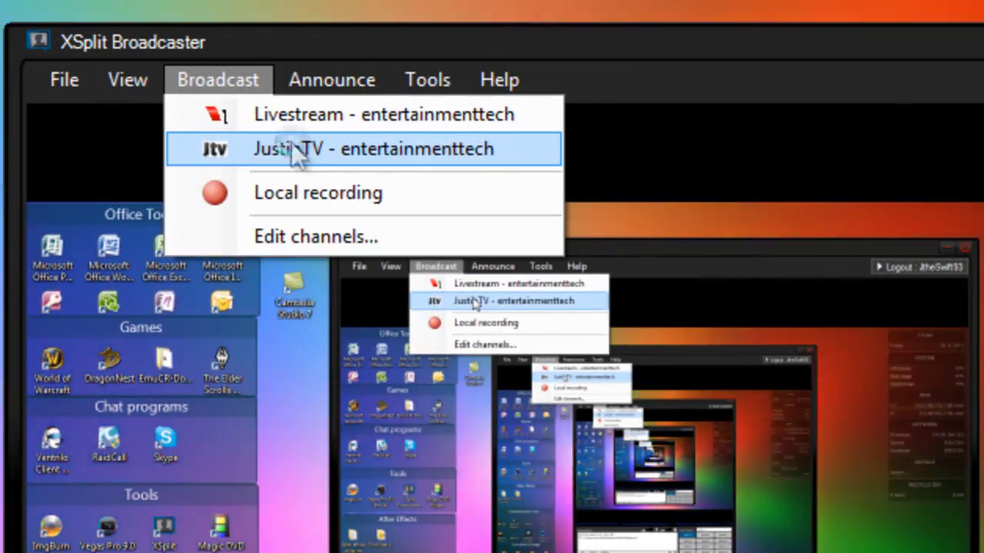
click(291, 141)
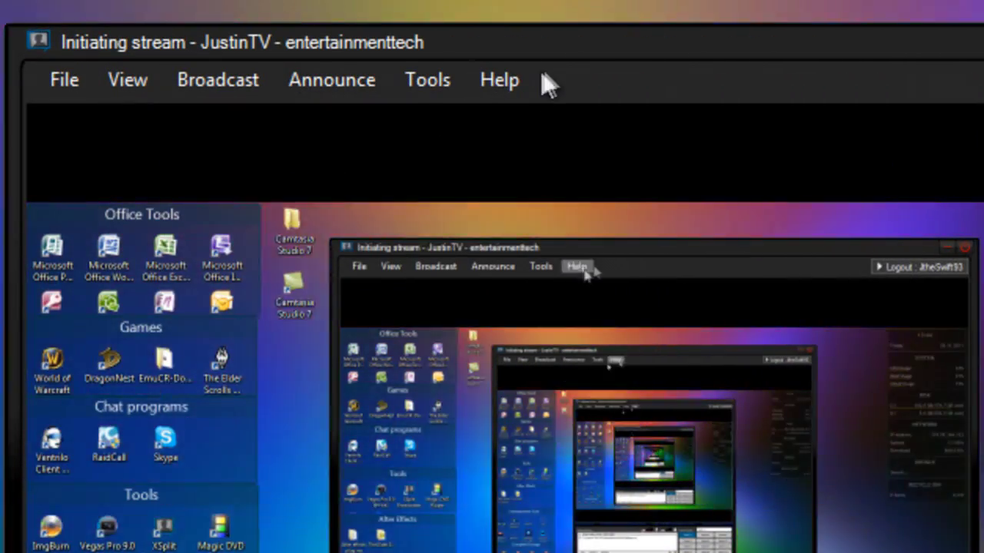